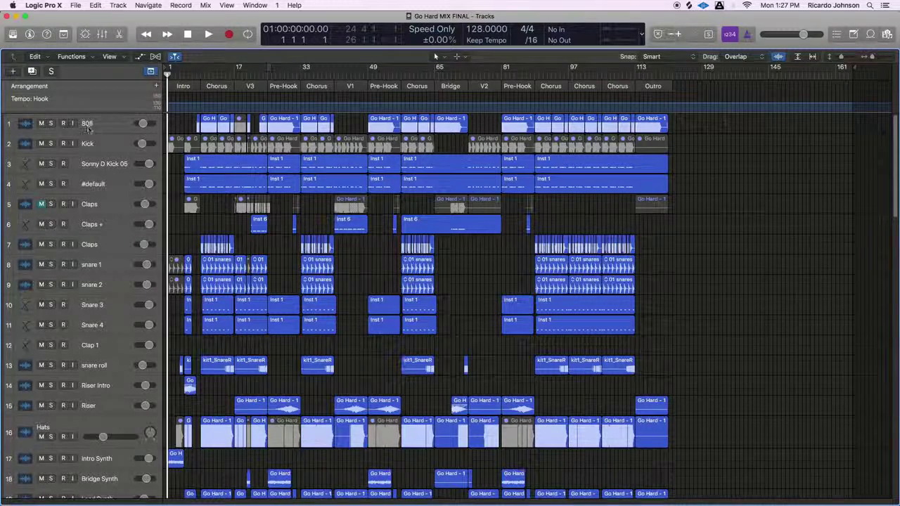
- Rename the first track as 808
double_click(87, 124)
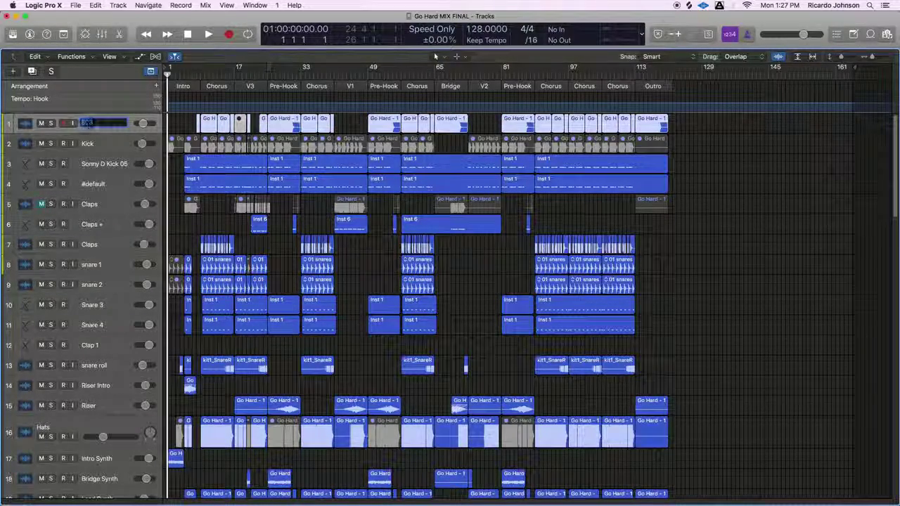
text(8)
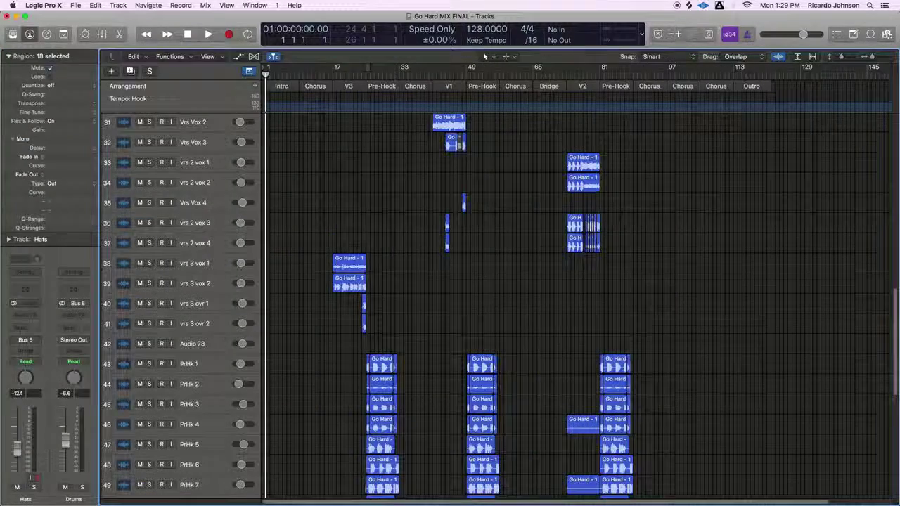
- Delete the empty Audio 78 track between the verse 3 overdubs and the pre-hook tracks
click(199, 344)
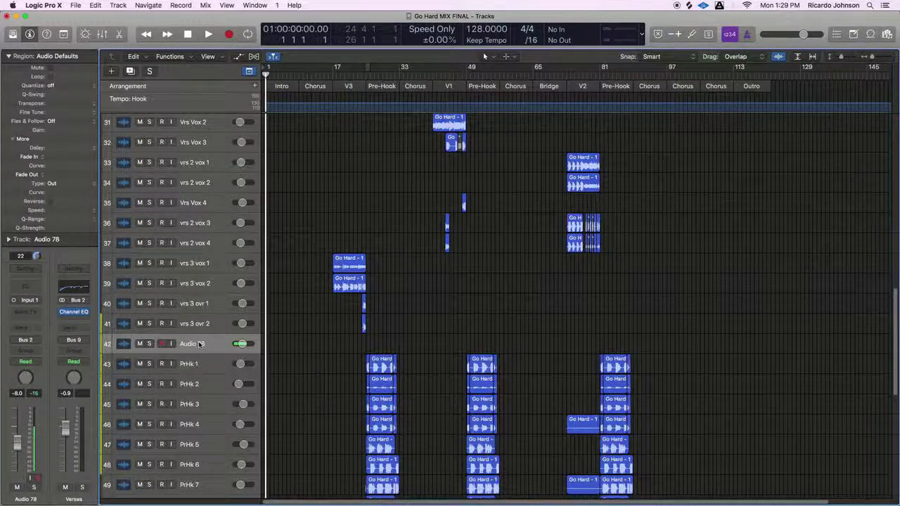
key(super+BackSpace)
- Color all regions on the rhythm tracks from 808 through Hats red
scroll(346, 353, up, 8)
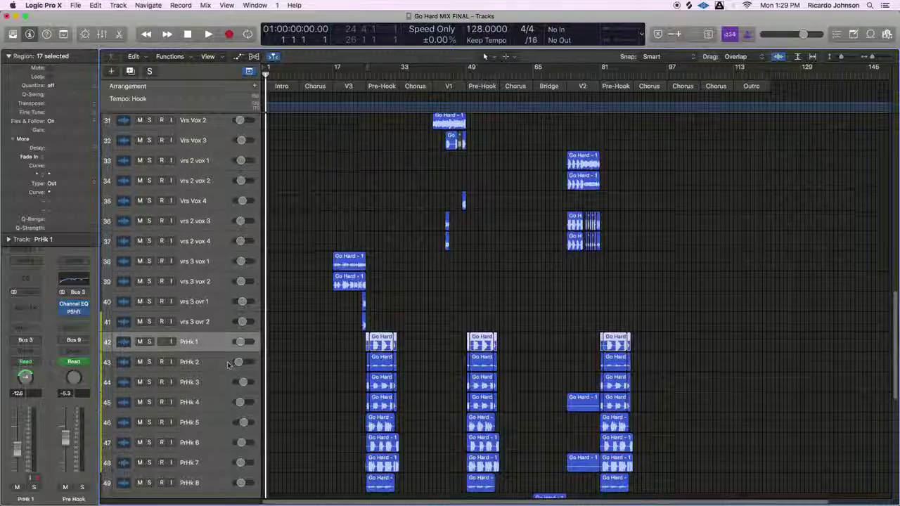
scroll(346, 352, up, 15)
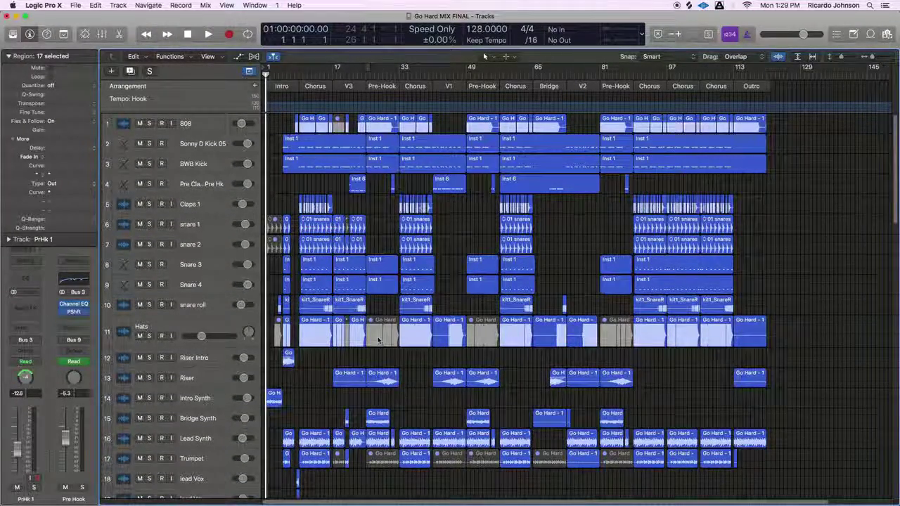
key(alt+c)
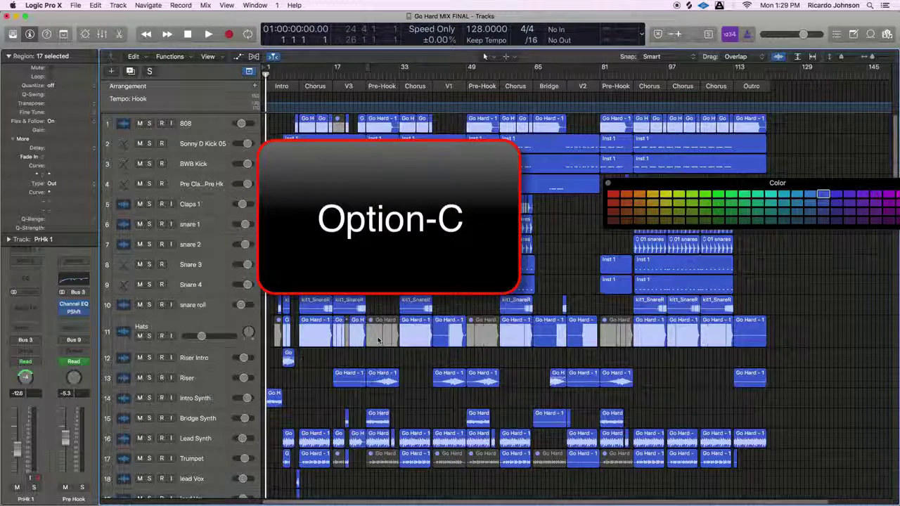
drag(667, 186, 97, 229)
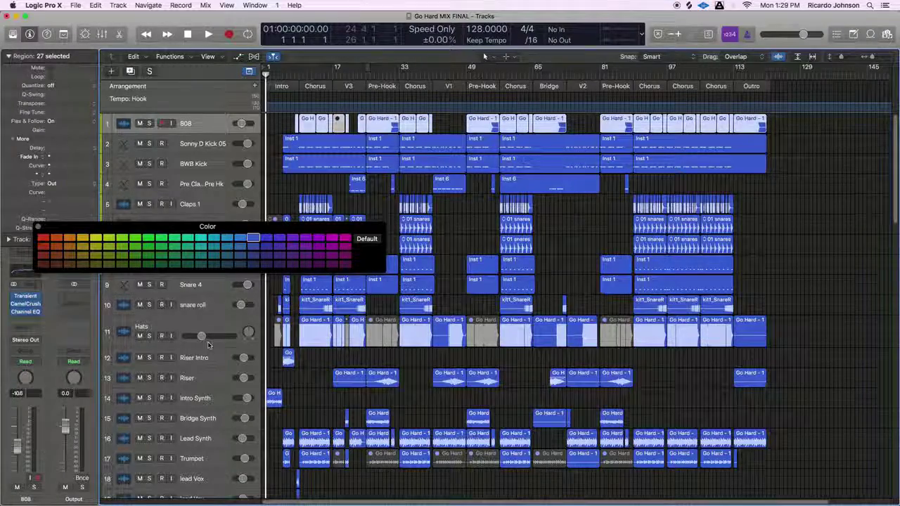
click(196, 322)
key(super+a)
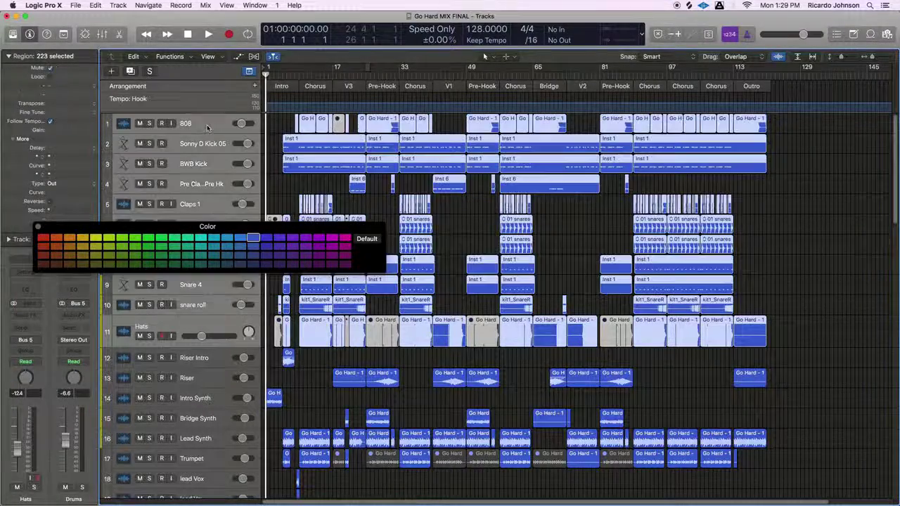
click(43, 238)
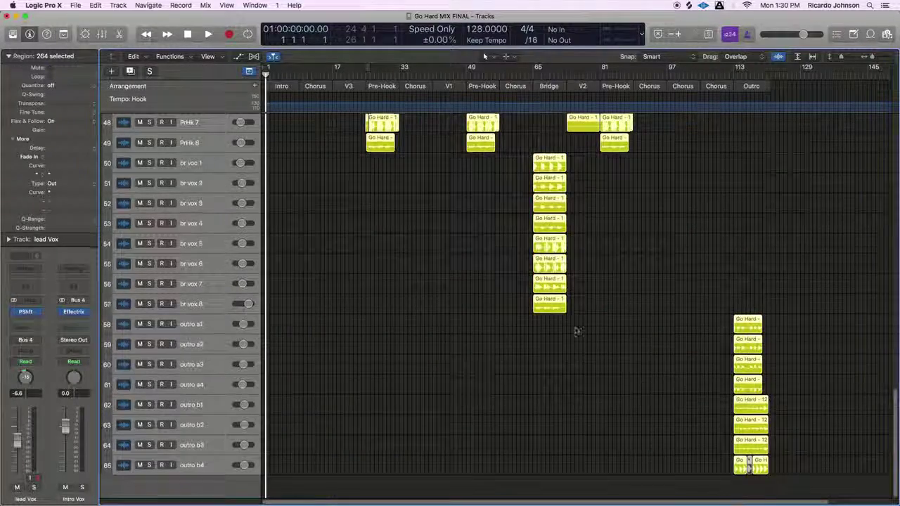
- Group the tracks from 808 through Hats into a summing stack and name it Rhythm
scroll(586, 352, up, 15)
scroll(567, 294, up, 10)
click(209, 124)
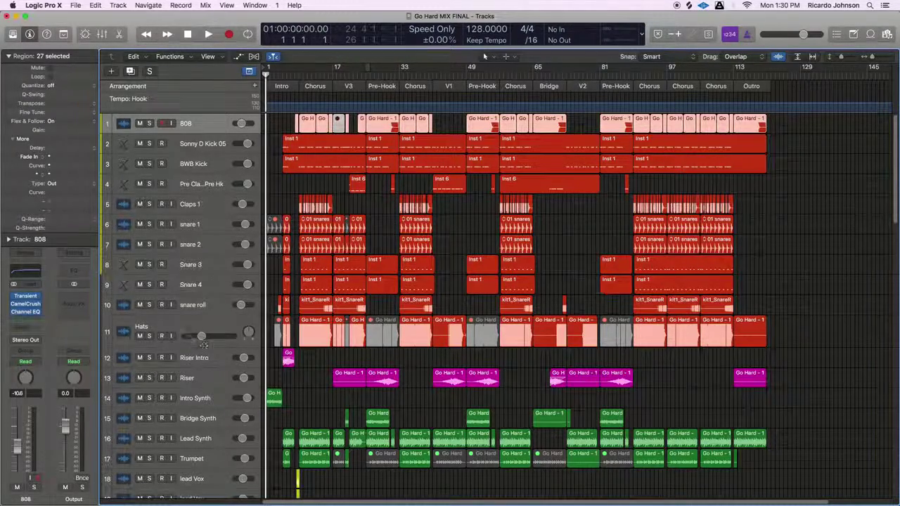
shift+click(185, 330)
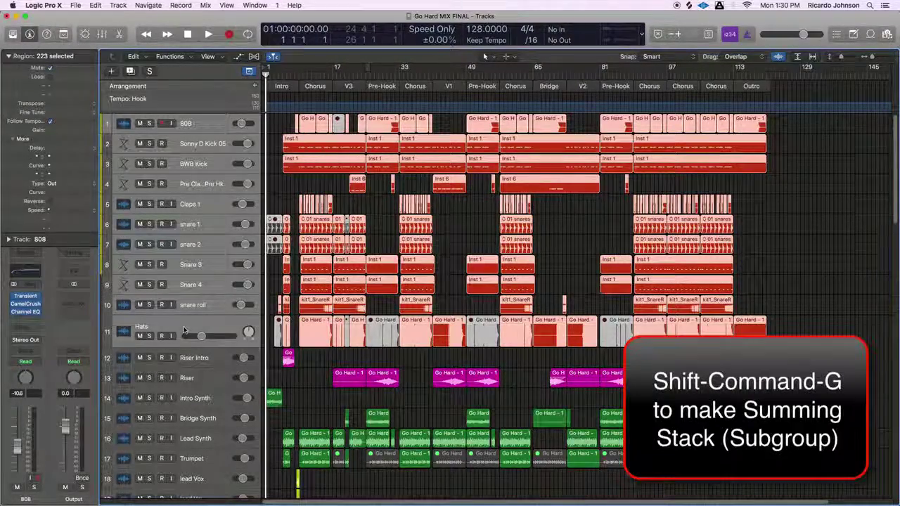
key(shift+super+g)
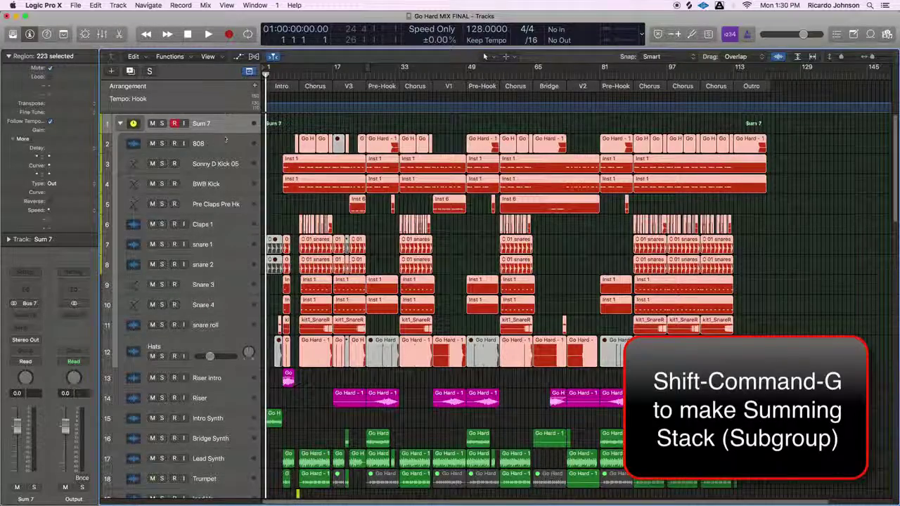
double_click(201, 123)
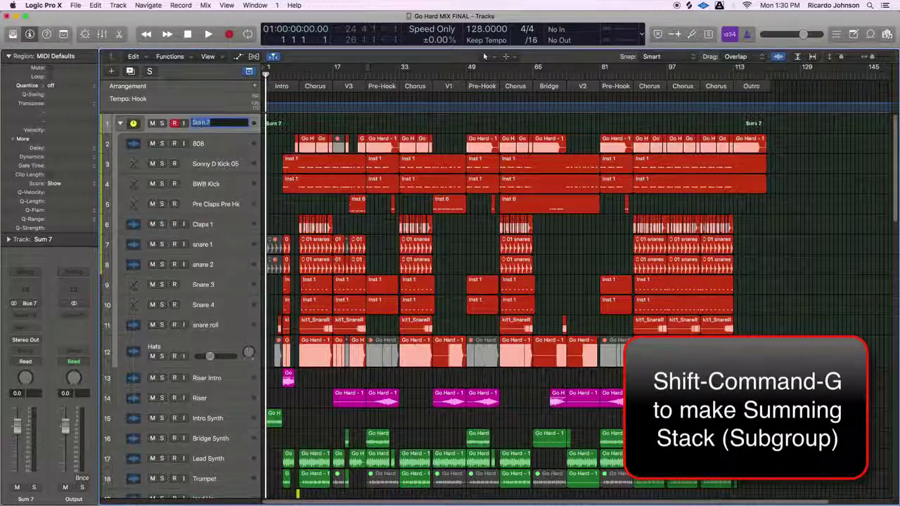
text(Rh)
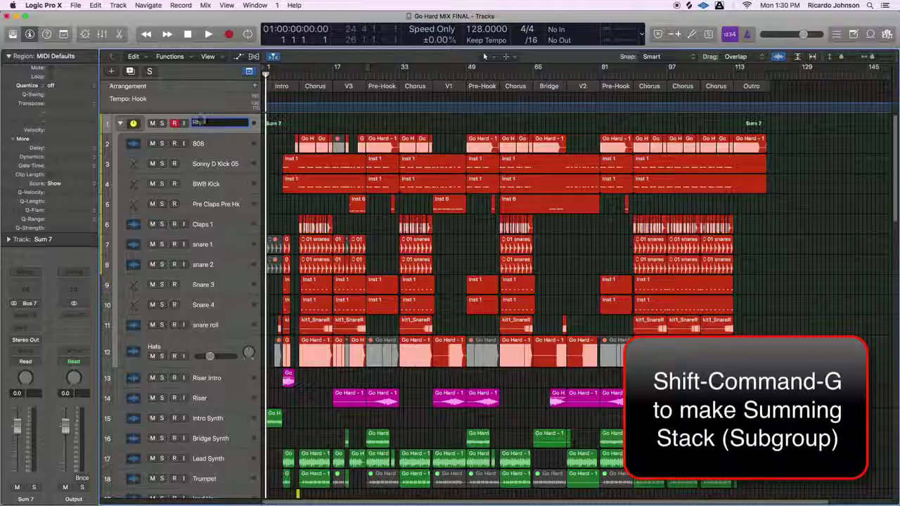
text(ythm)
key(Return)
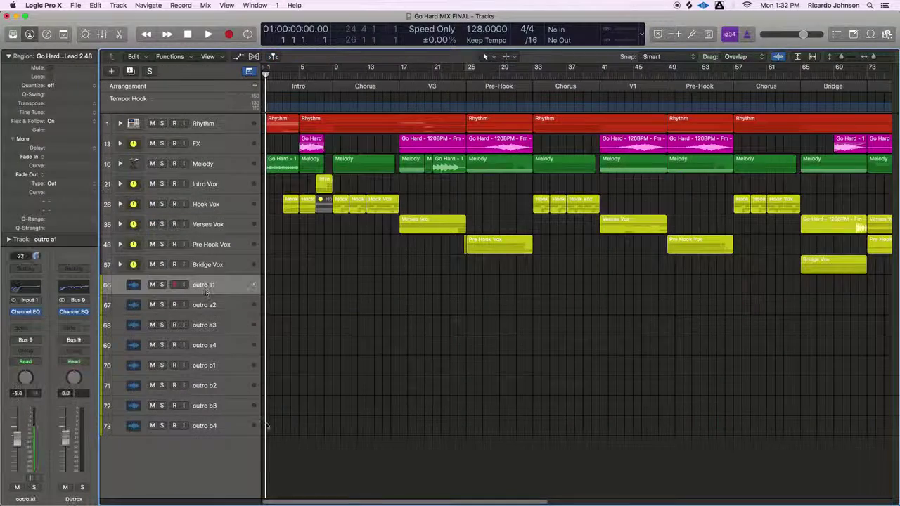
- Group the tracks from outro a1 through outro b4 into a summing stack named Outro Vox
shift+click(215, 432)
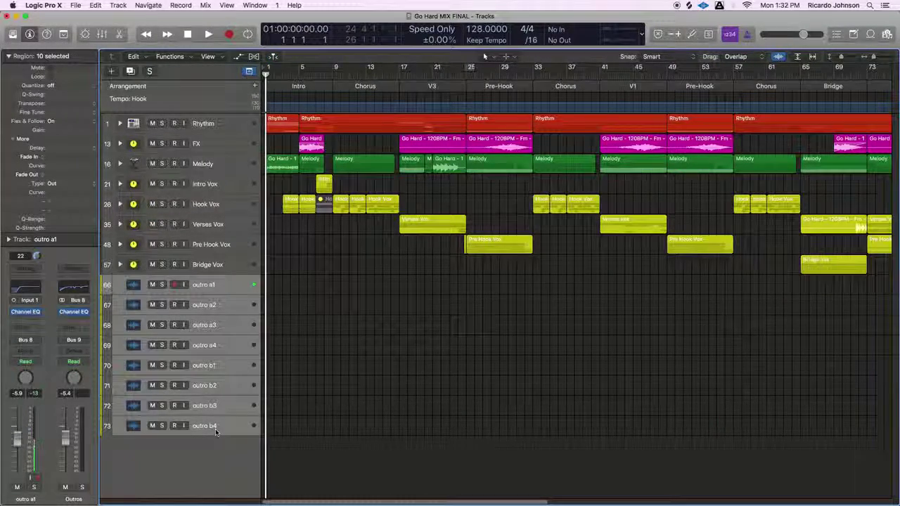
key(super+shift+d)
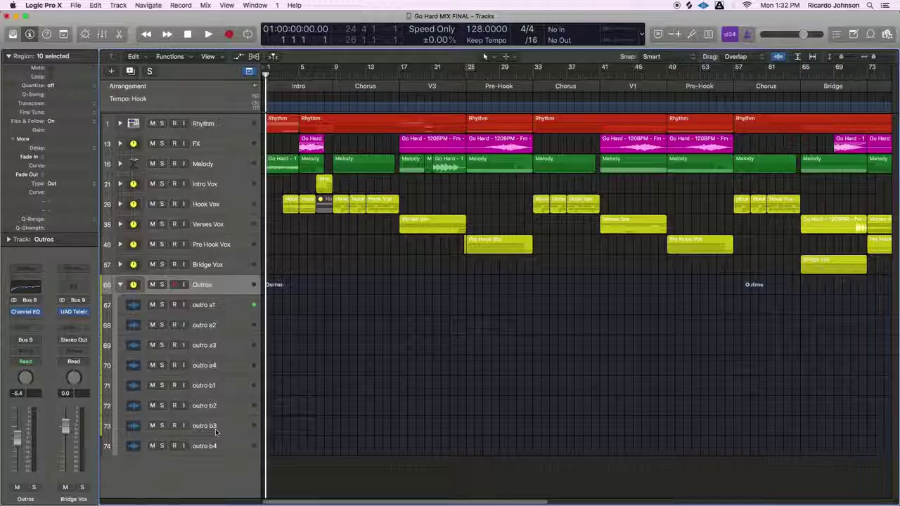
double_click(203, 284)
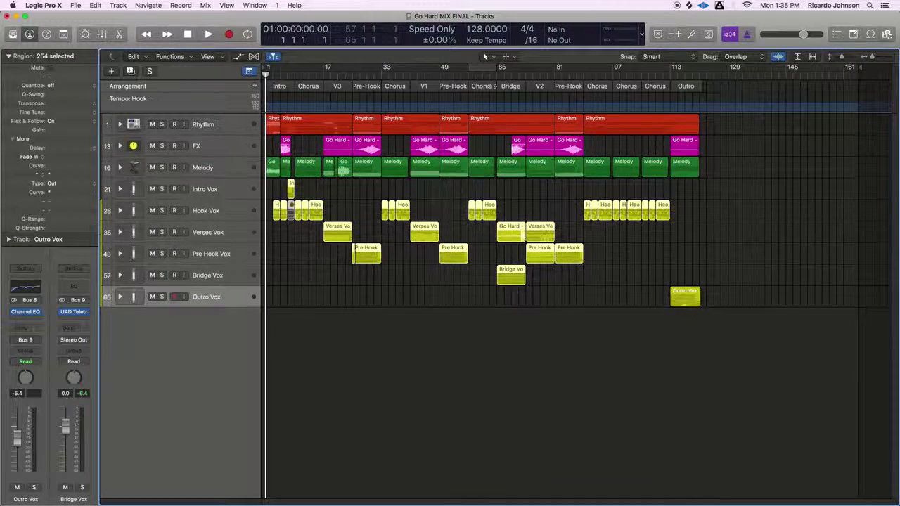
- Deselect all regions and set the cycle range to the V3 section, from bar 17 to bar 25
key(z)
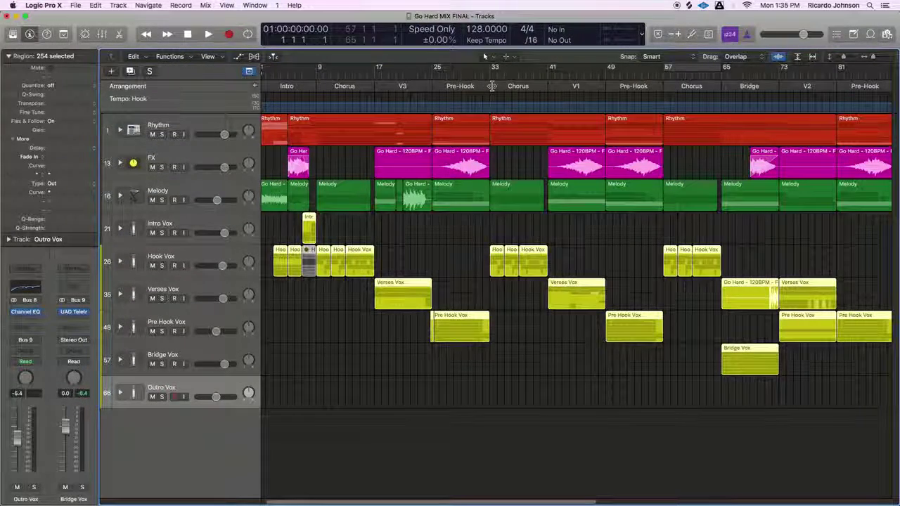
key(ctrl+period)
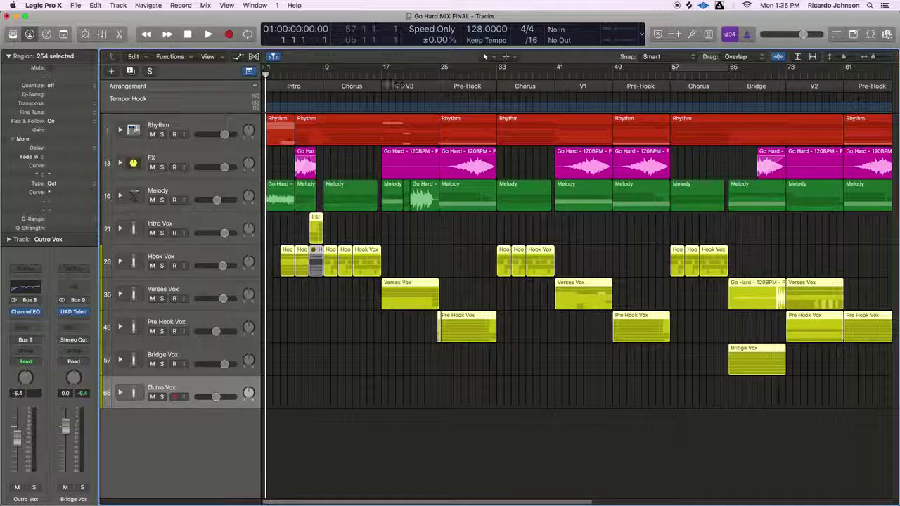
key(shift+super+a)
key(c)
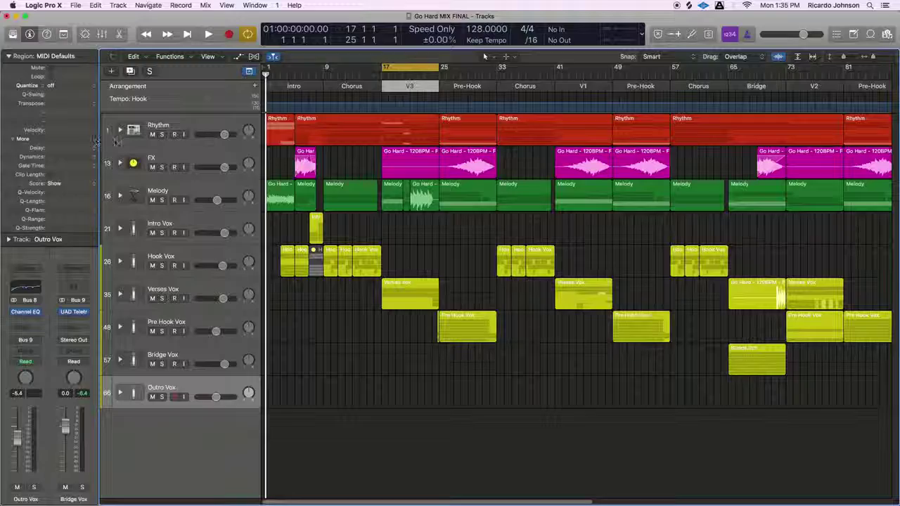
- Expand the Rhythm stack and create a new software instrument track for the snap sound
click(119, 130)
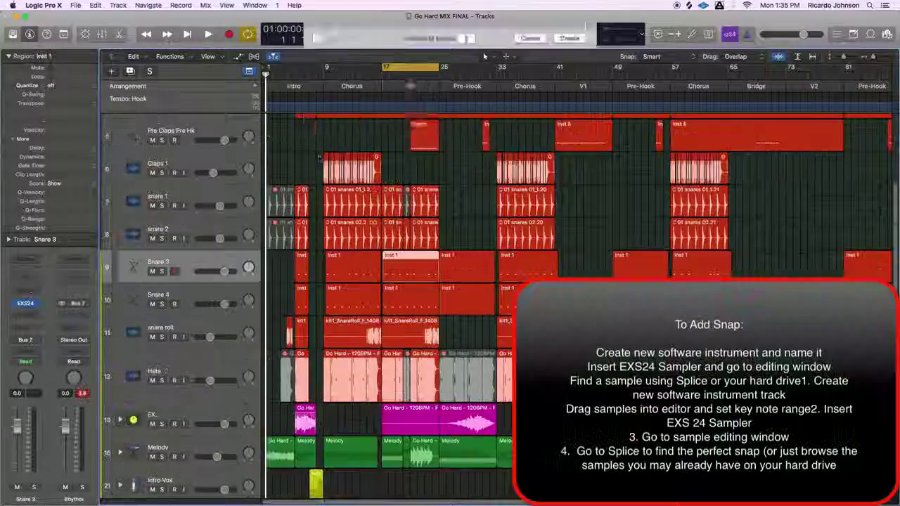
key(alt+super+n)
click(571, 166)
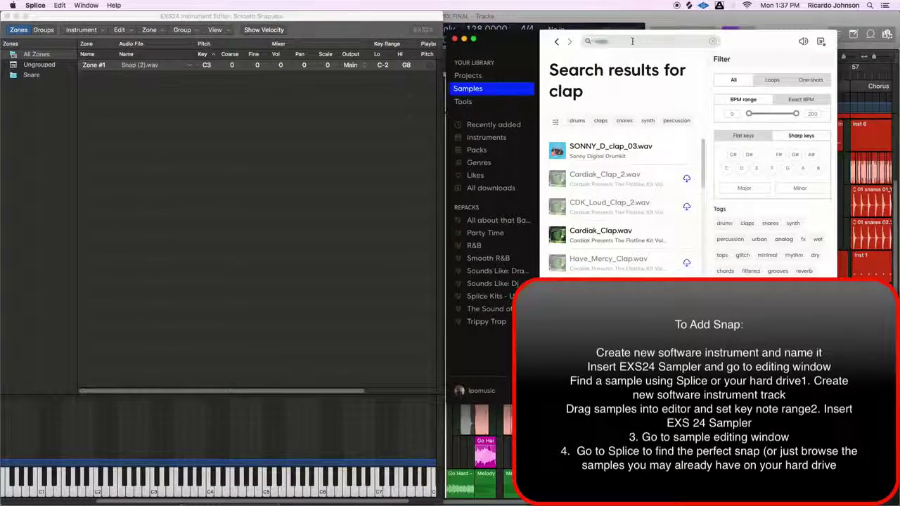
- In Splice, search the sample library for snap and look through the results
key(Return)
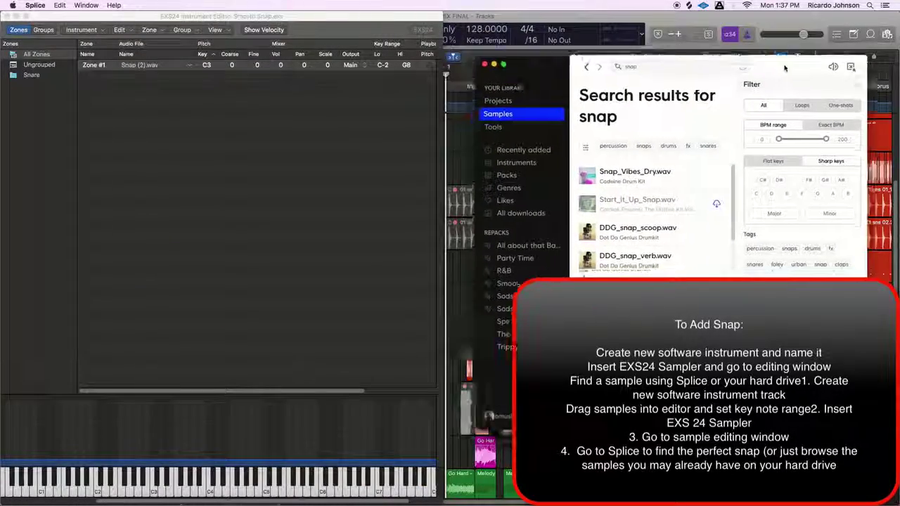
mouse_move(622, 175)
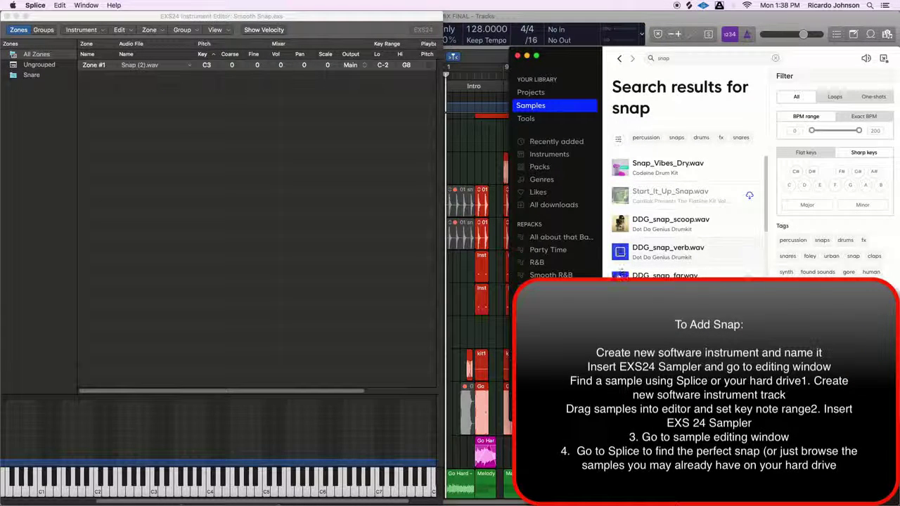
scroll(619, 260, down, 5)
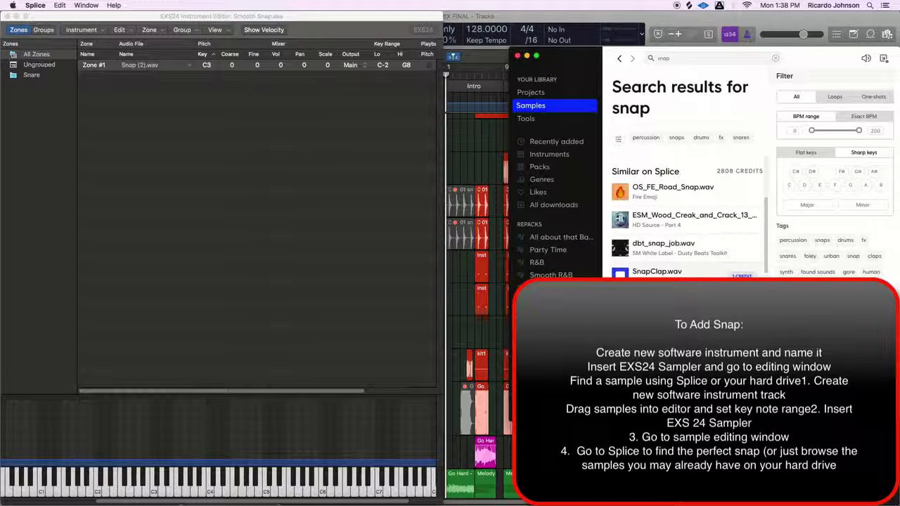
scroll(620, 225, up, 5)
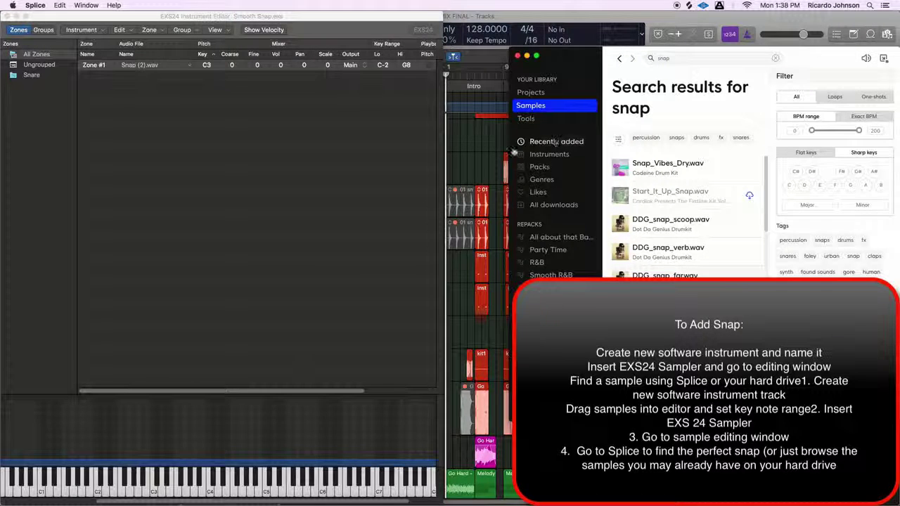
- Add UEH_Kit2_Snap_F.wav and 76_TropicalSnapOneShot.wav from the Splice results to the EXS24 instrument as new zones
drag(513, 151, 272, 151)
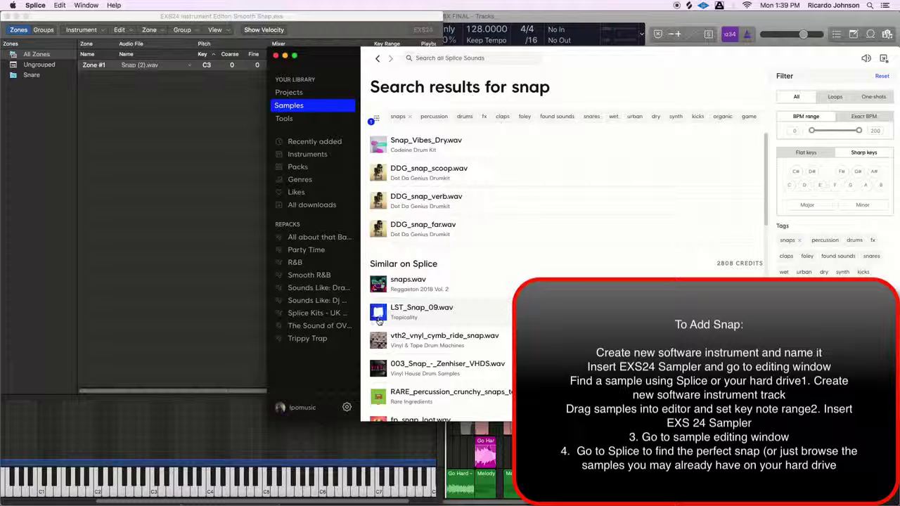
scroll(378, 319, down, 5)
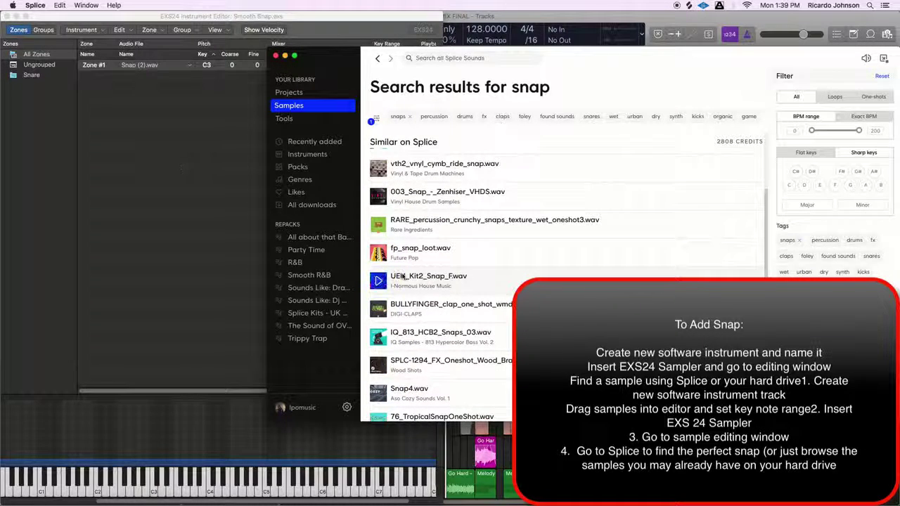
drag(402, 277, 168, 77)
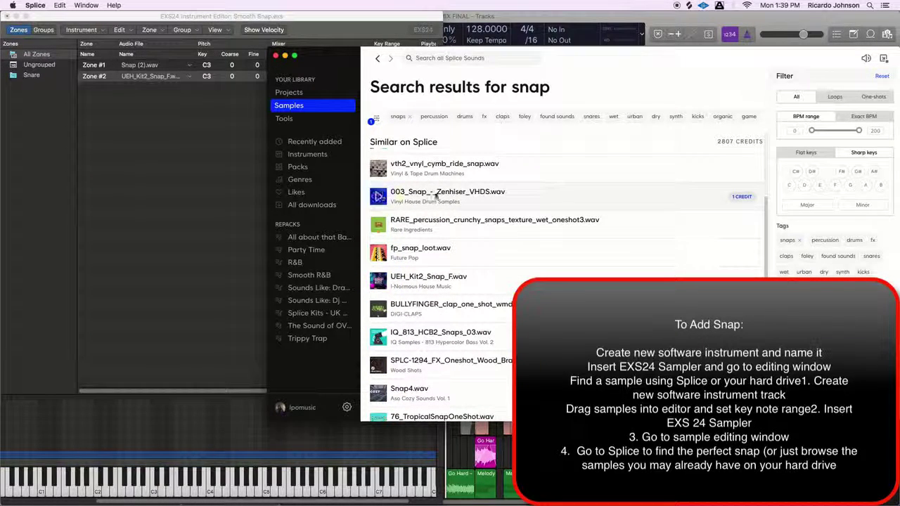
scroll(421, 281, down, 2)
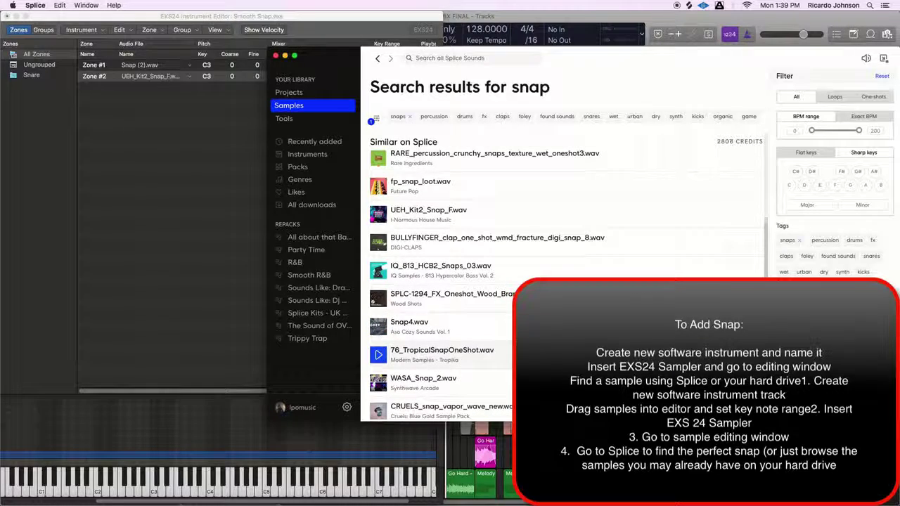
drag(378, 355, 169, 87)
- Filter the Splice snap results to one-shots, browse them, and add Snap_InLove.wav to the EXS24 instrument as a new zone
scroll(388, 314, down, 7)
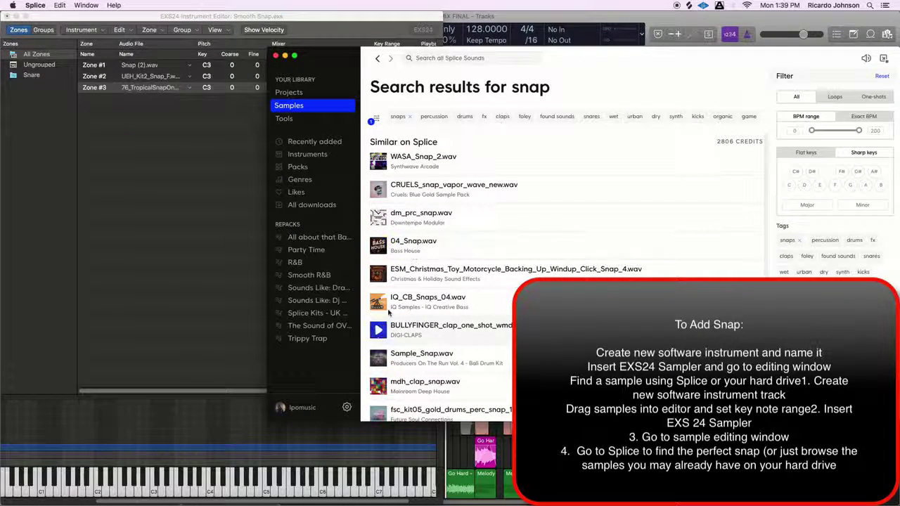
click(873, 96)
scroll(394, 296, down, 5)
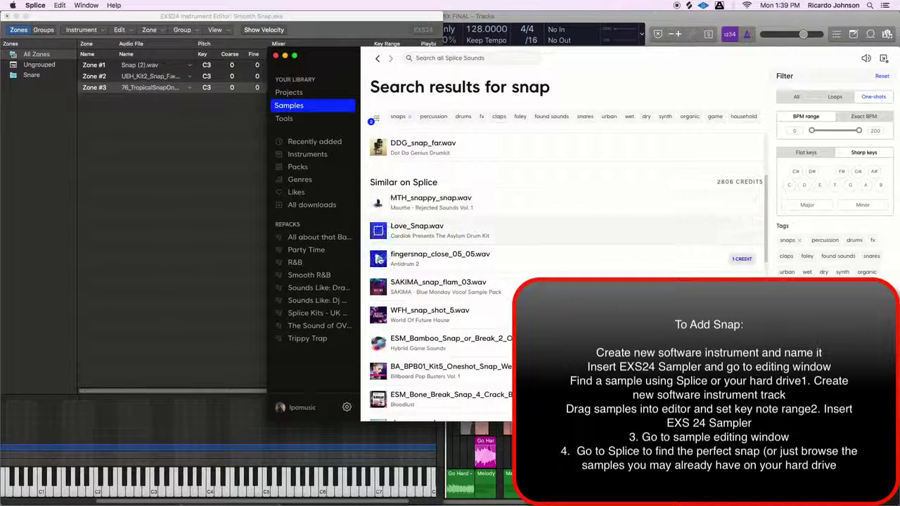
scroll(382, 330, down, 4)
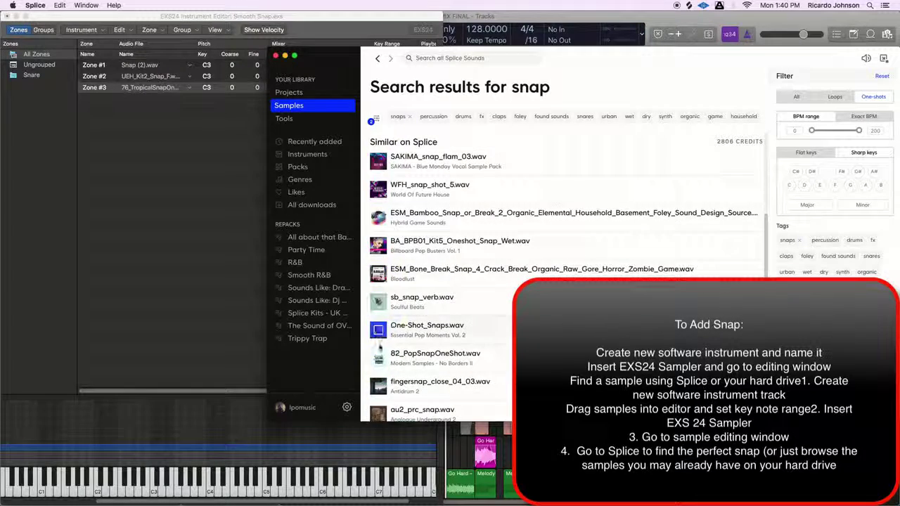
scroll(383, 336, down, 6)
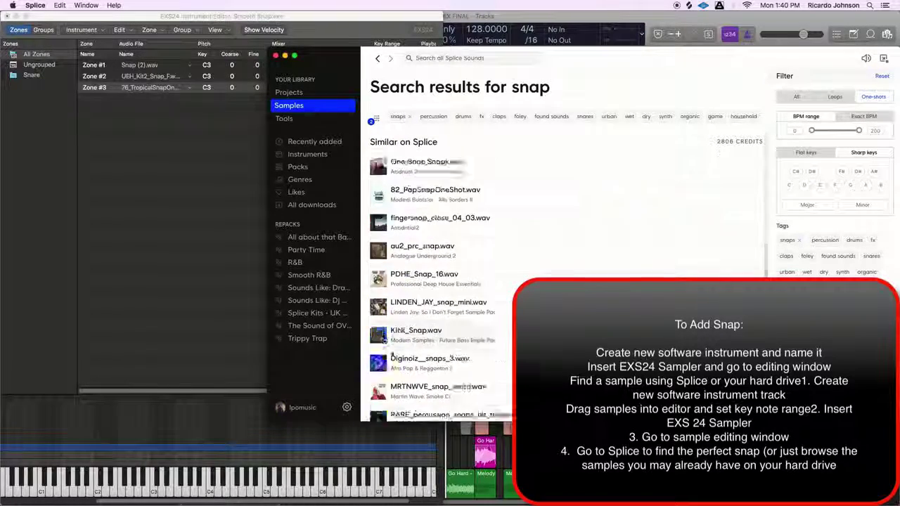
scroll(386, 341, down, 2)
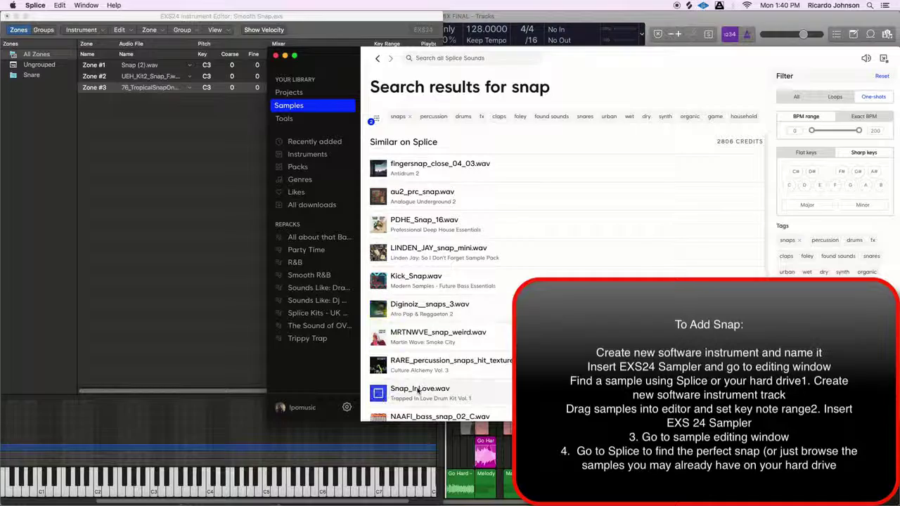
drag(420, 388, 140, 98)
- Duplicate the Snap track with its EXS24 instrument three times
scroll(378, 339, down, 5)
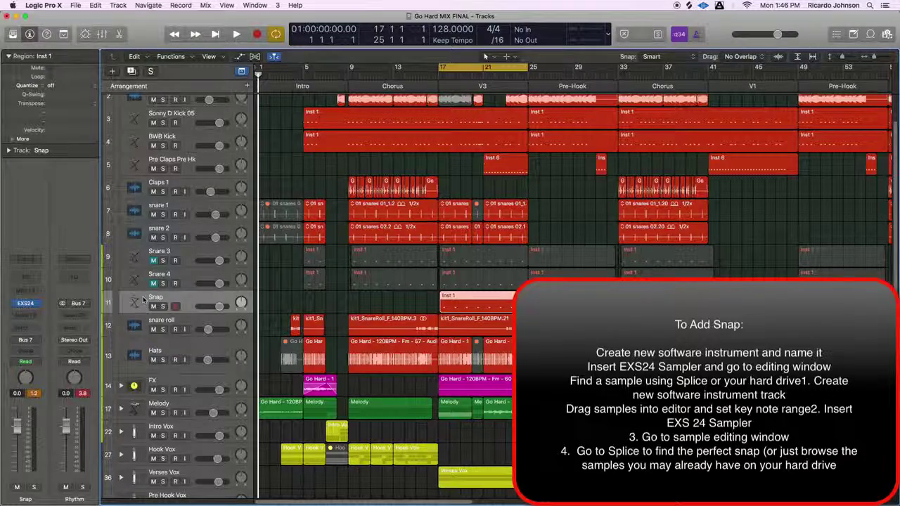
key(super+d)
key(super+d)
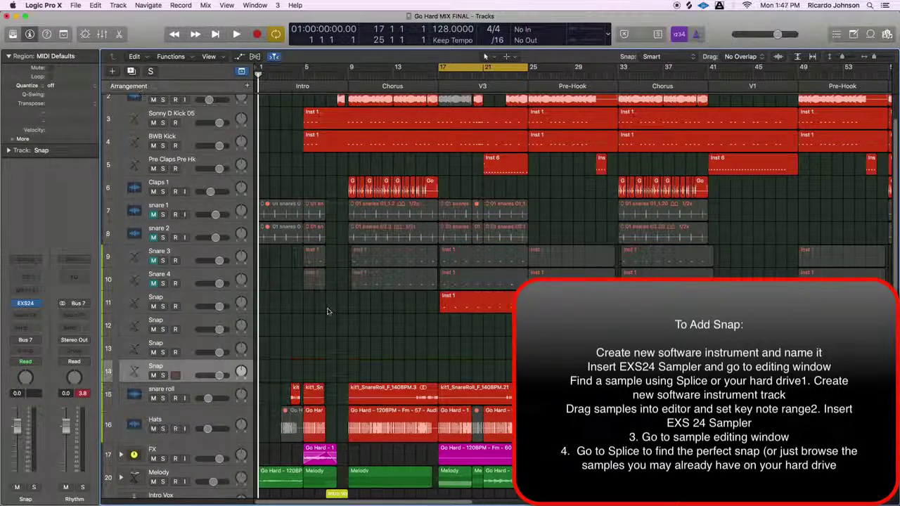
- Open the Snap regions in the Piano Roll and transpose all notes in the second Snap track's V3 region while auditioning them
double_click(478, 300)
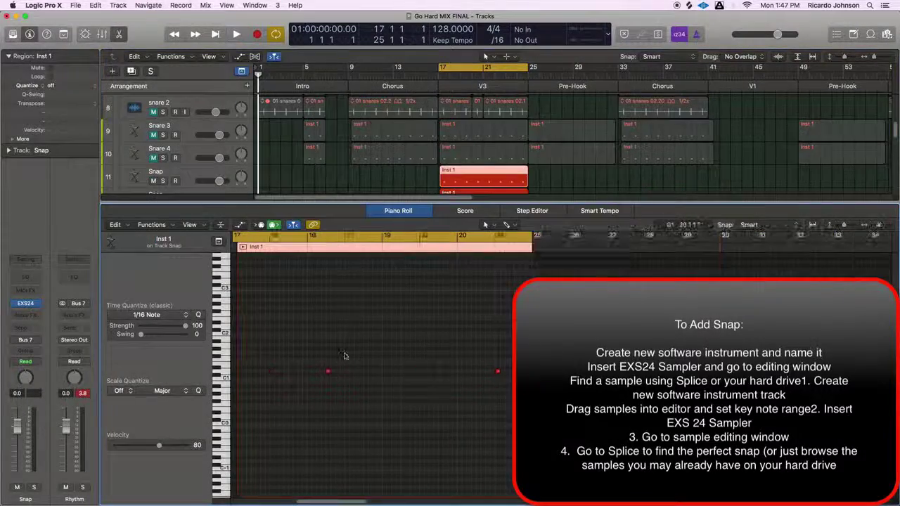
key(super+a)
key(z)
key(space)
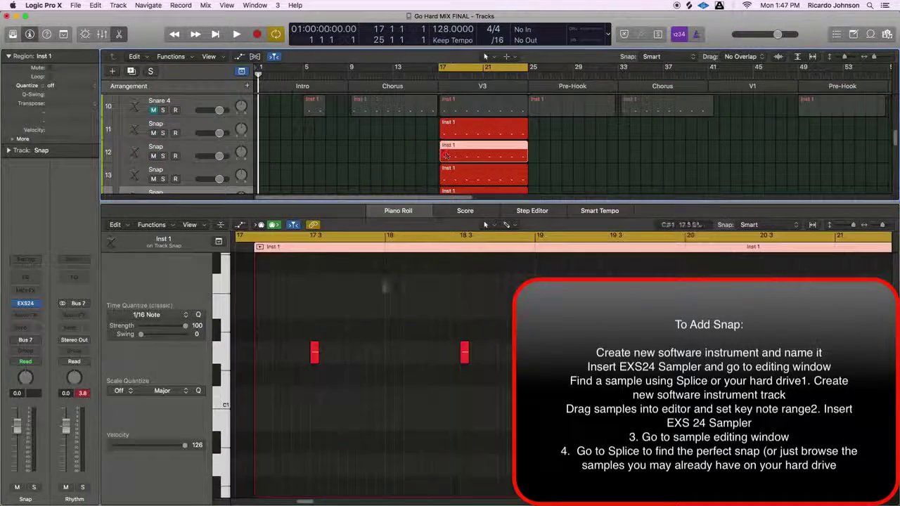
key(space)
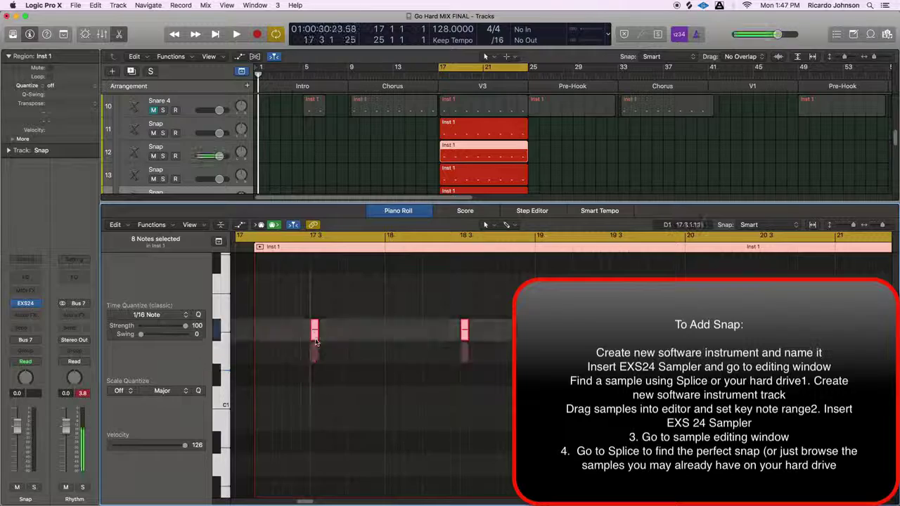
key(space)
- Audition the third Snap track's region and delete the surplus Snap tracks
key(Return)
key(Down)
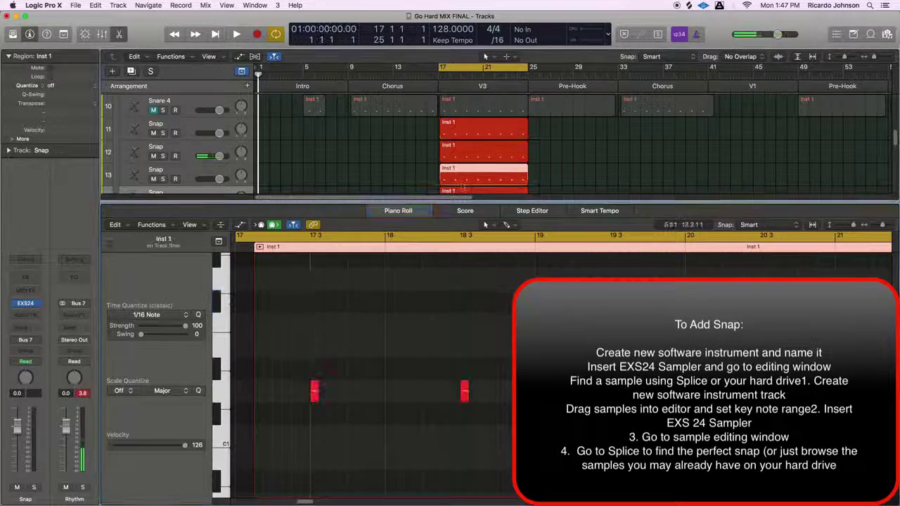
key(space)
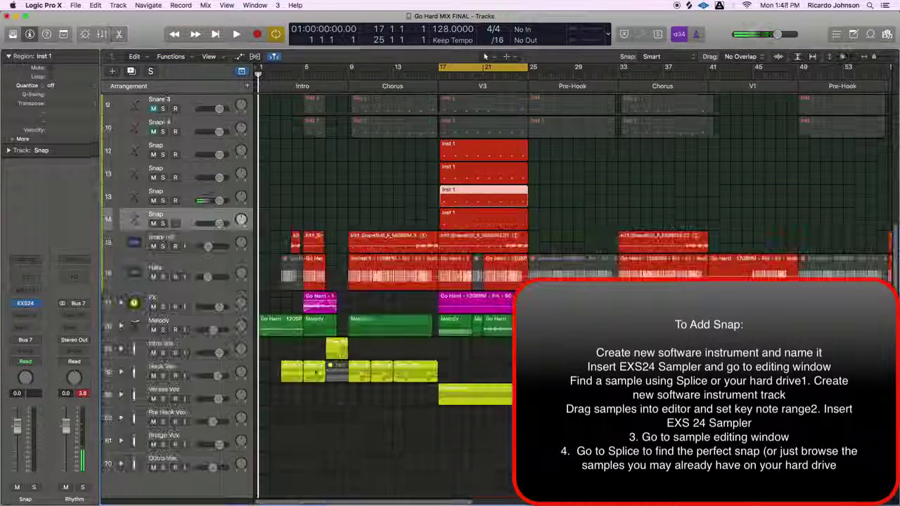
key(super+BackSpace)
key(space)
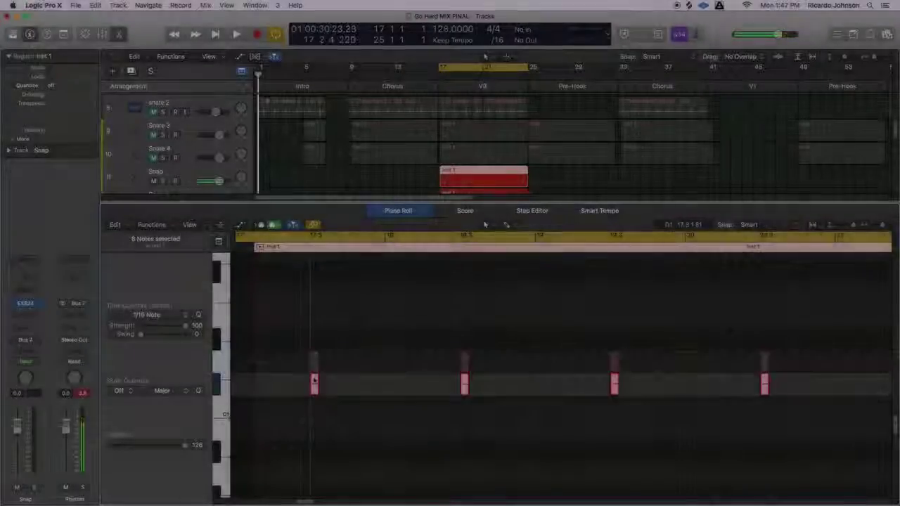
- In the Piano Roll, transpose the first Snap region's notes to C#1 and try higher pitches for the second Snap region's notes
mouse_move(314, 383)
mouse_down()
mouse_move(314, 408)
mouse_move(314, 383)
mouse_up()
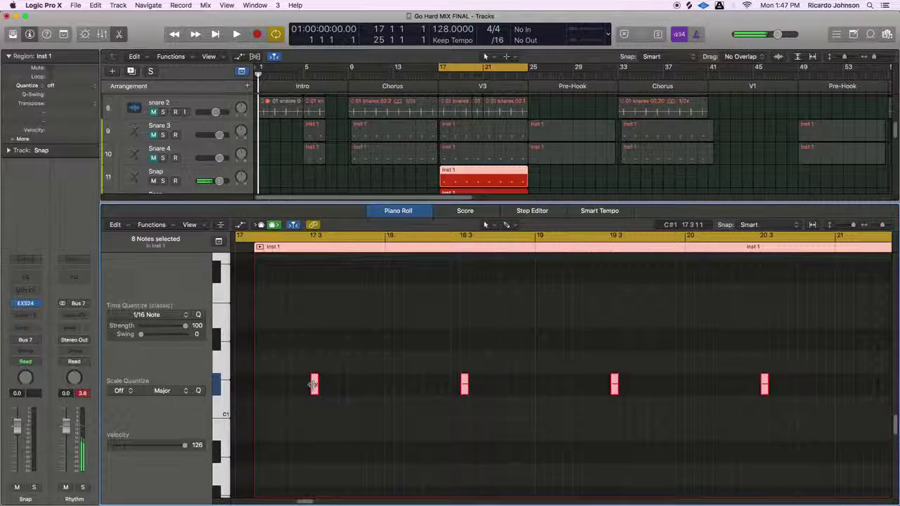
key(Down)
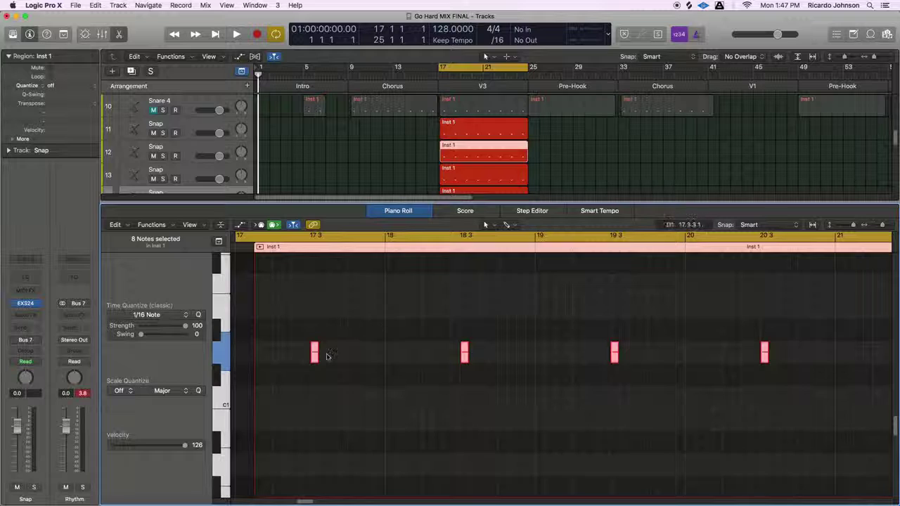
key(space)
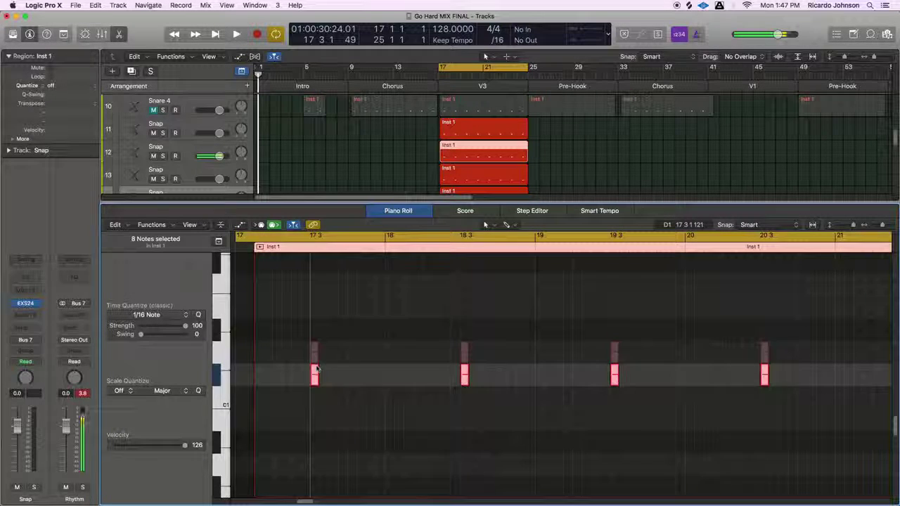
drag(316, 353, 315, 266)
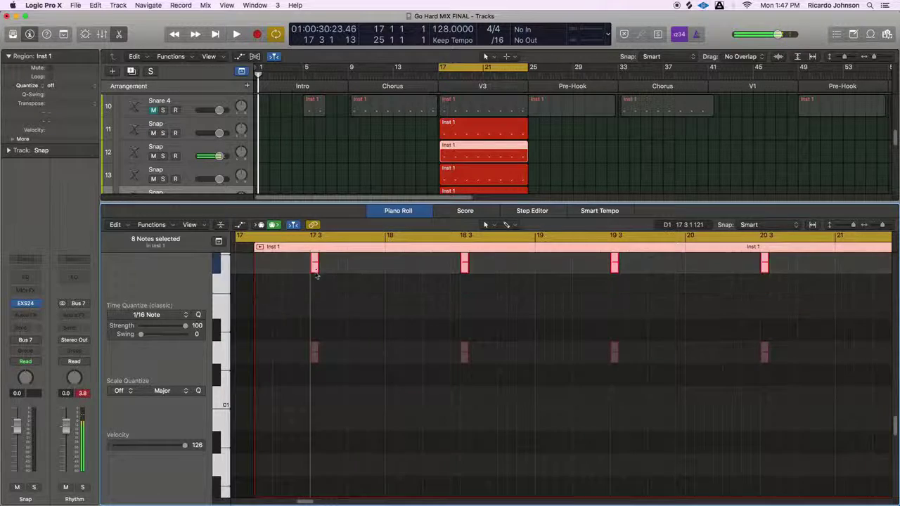
key(Return)
- Try the British Clean and Clean Rainbow patches in the 808 track's CamelCrusher, and load the Tube Warmth patch
scroll(333, 335, up, 2)
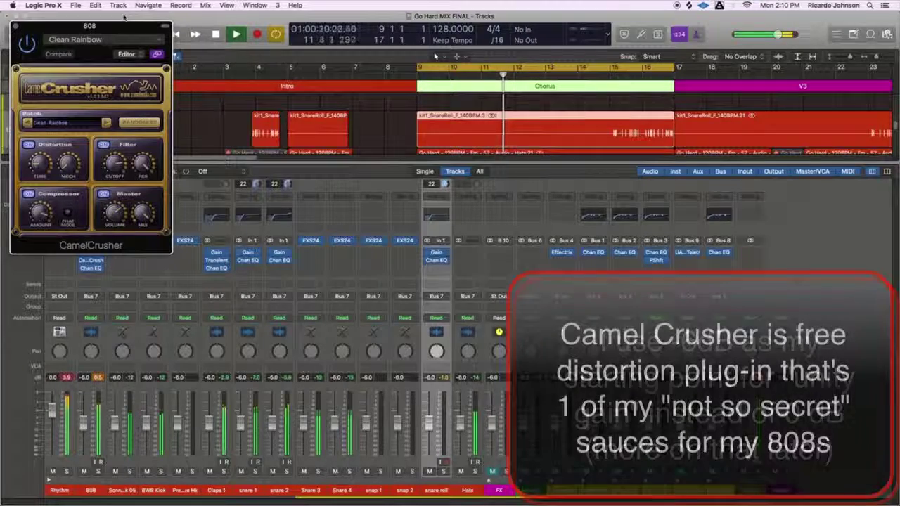
drag(148, 28, 368, 82)
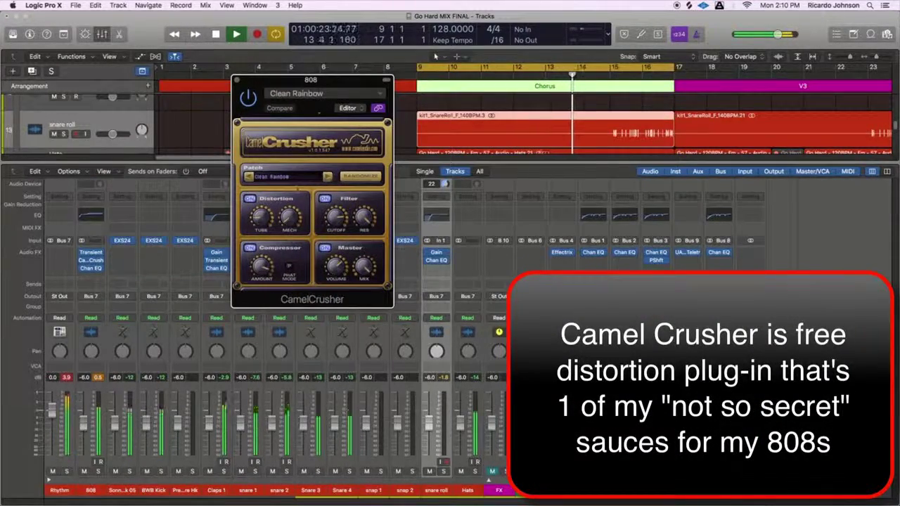
click(295, 178)
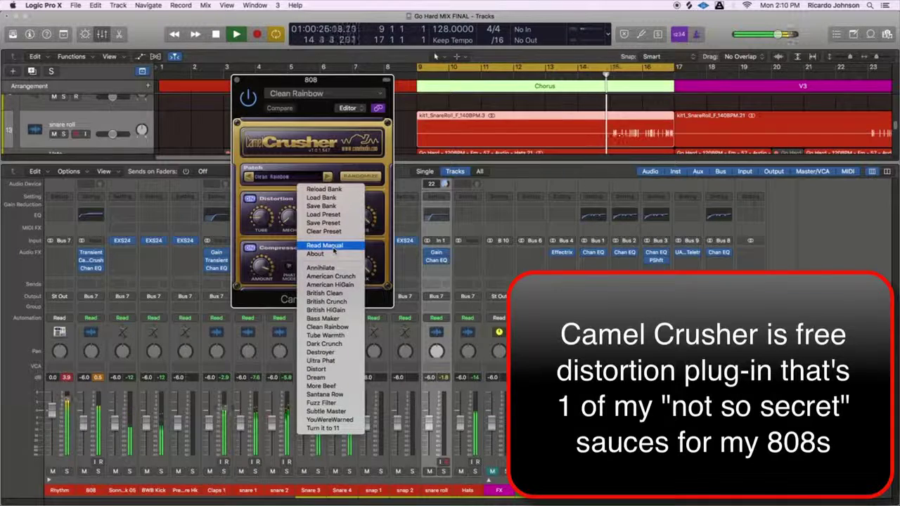
click(333, 301)
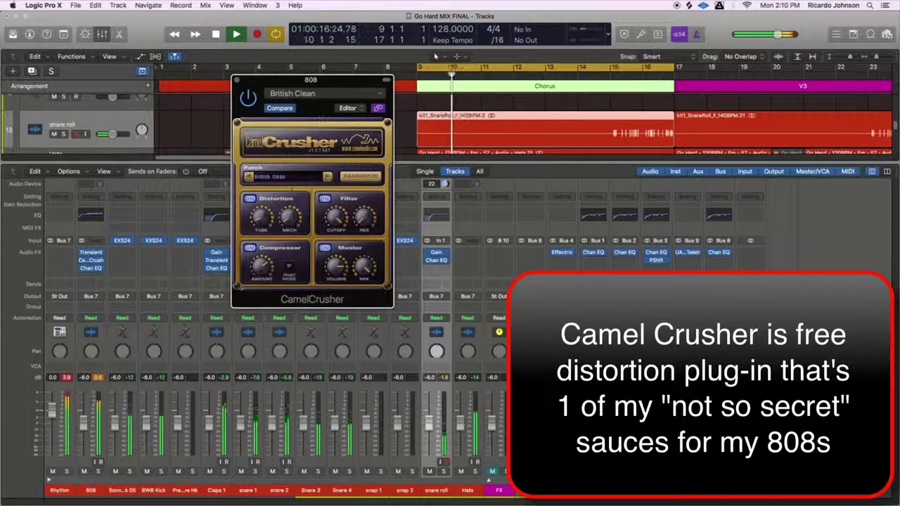
click(289, 178)
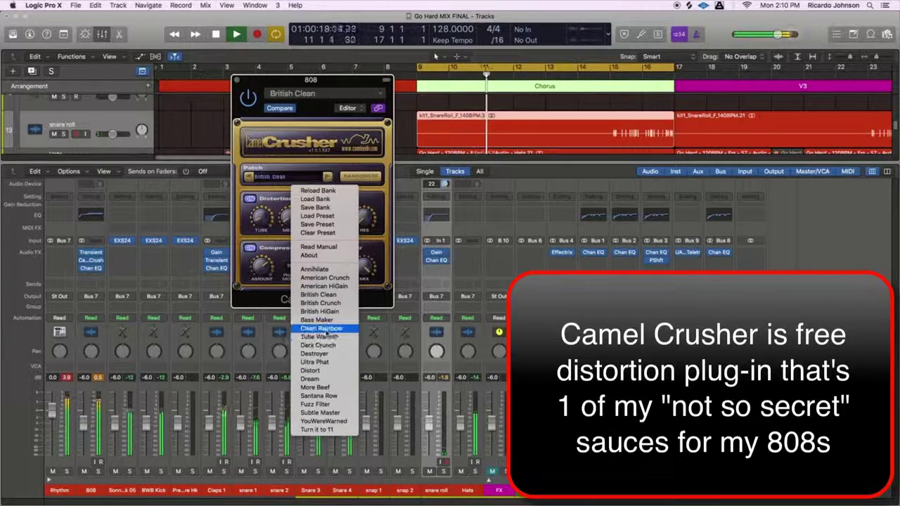
click(324, 328)
click(296, 176)
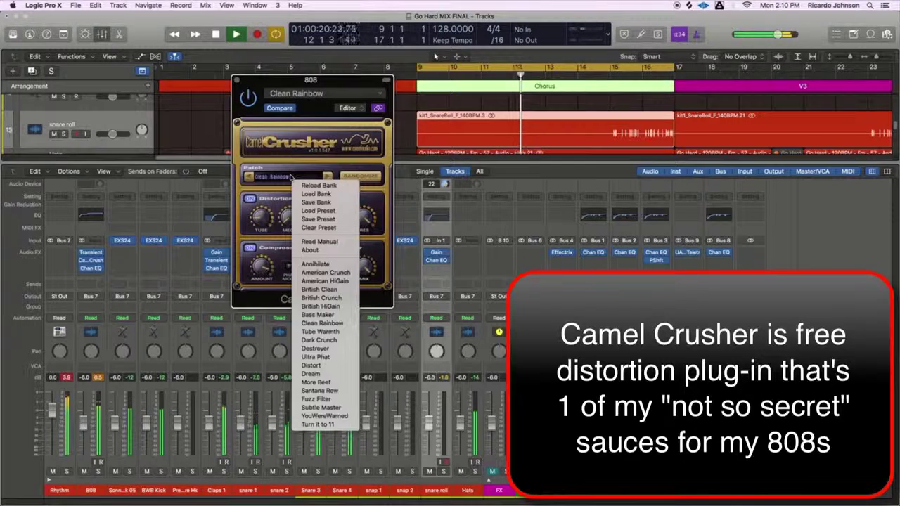
click(339, 331)
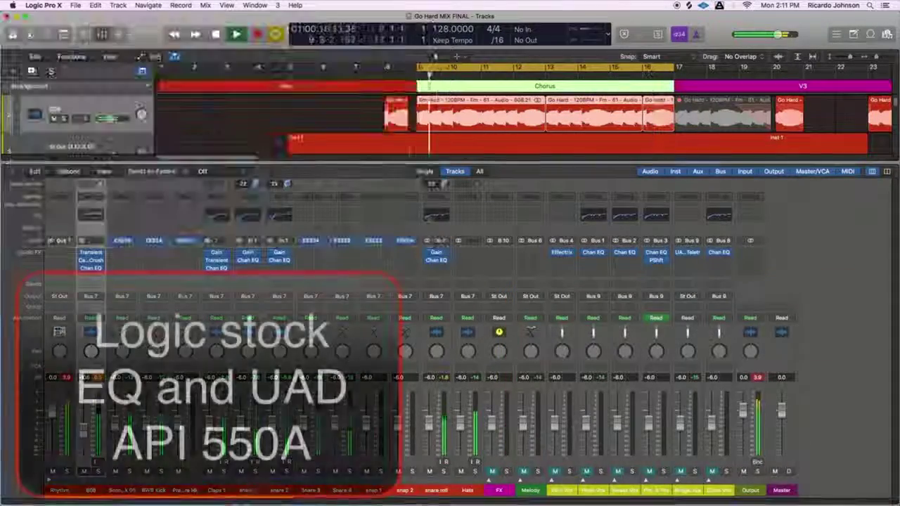
- Replace the Channel EQ on Claps 1 with the API-550A, boost its high band by 12 dB and adjust the output gain
click(218, 268)
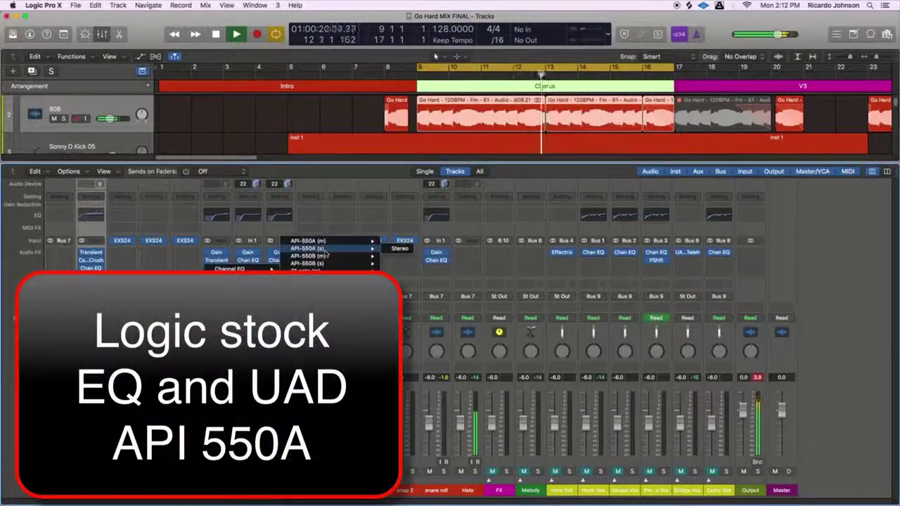
click(398, 248)
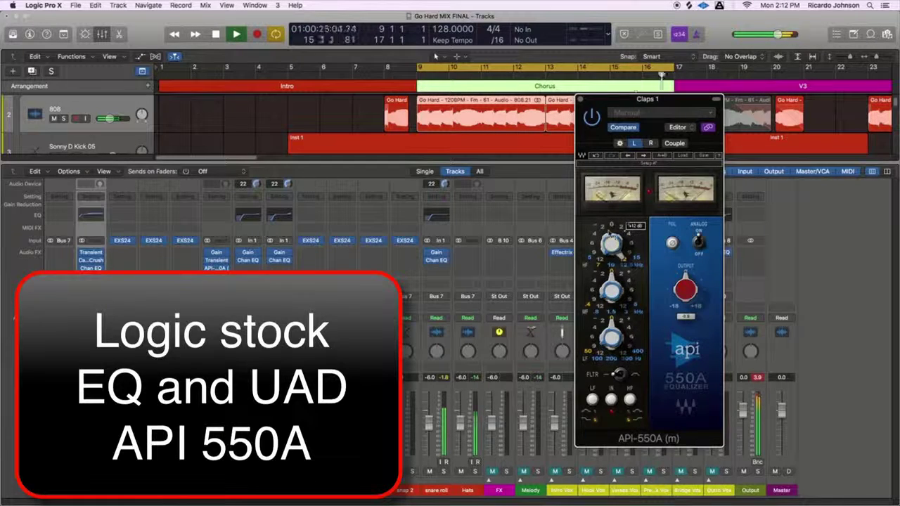
drag(617, 251, 619, 256)
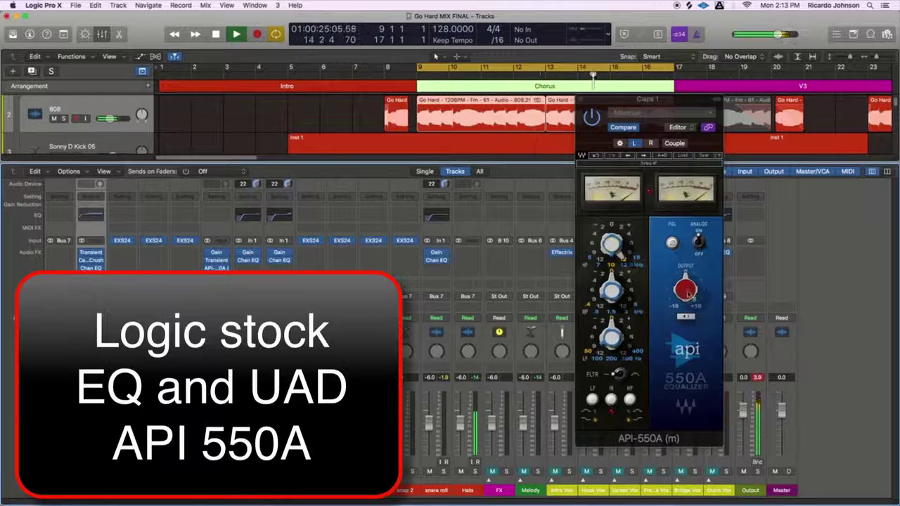
drag(688, 292, 685, 288)
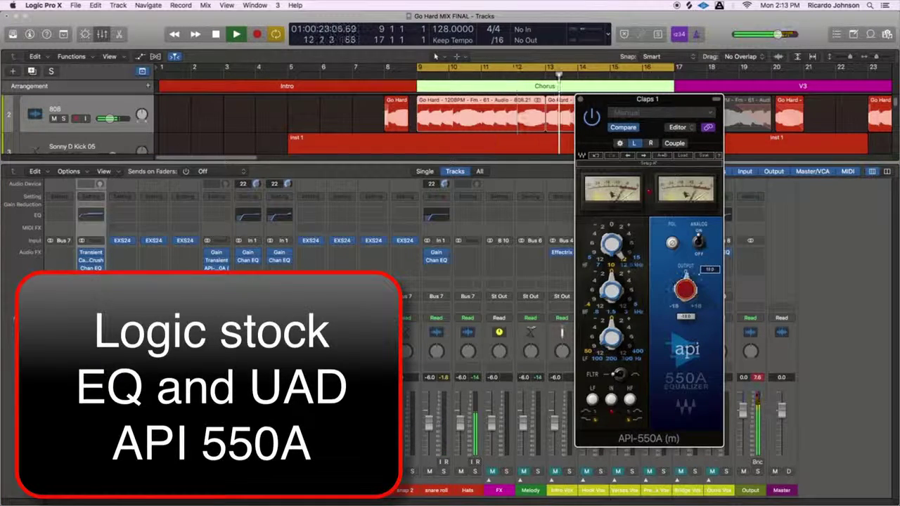
- Couple the left and right channels of the Claps 1 API-550A, adjust its output gain and close the plug-in window
click(650, 142)
click(633, 144)
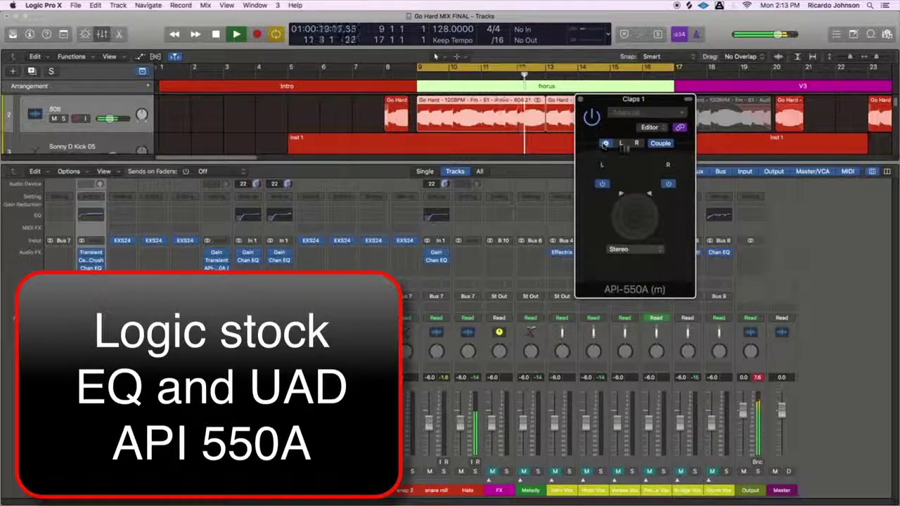
click(650, 143)
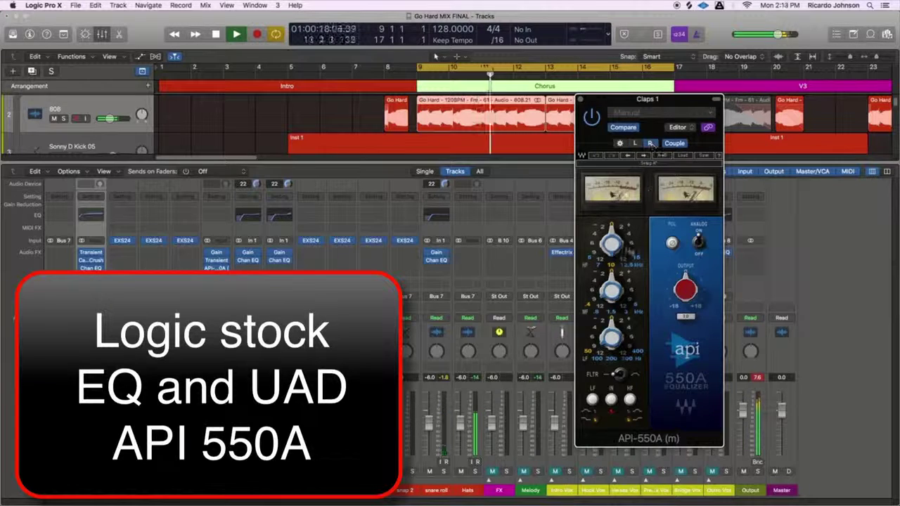
click(633, 143)
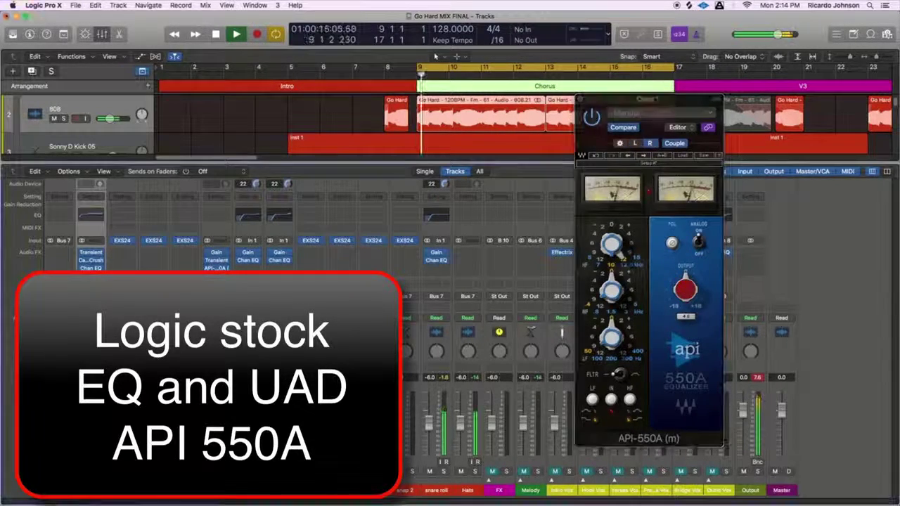
click(633, 144)
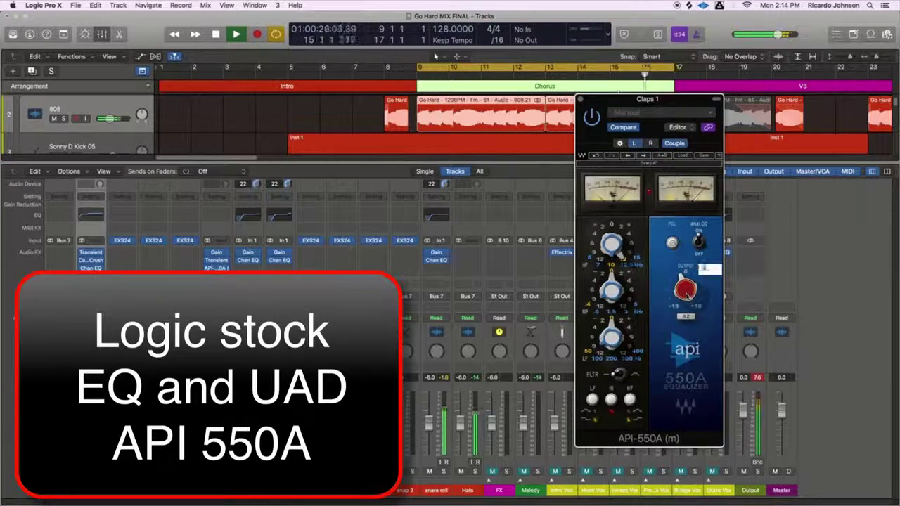
key(super+w)
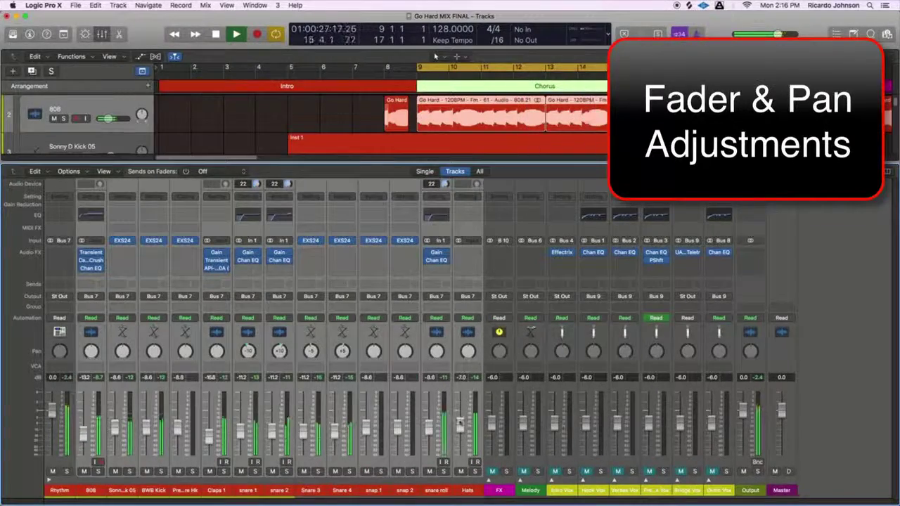
- Insert the stereo version of the Plugin Alliance Maag EQ2 on the Rhythm summing stack's channel
click(90, 251)
mouse_move(97, 285)
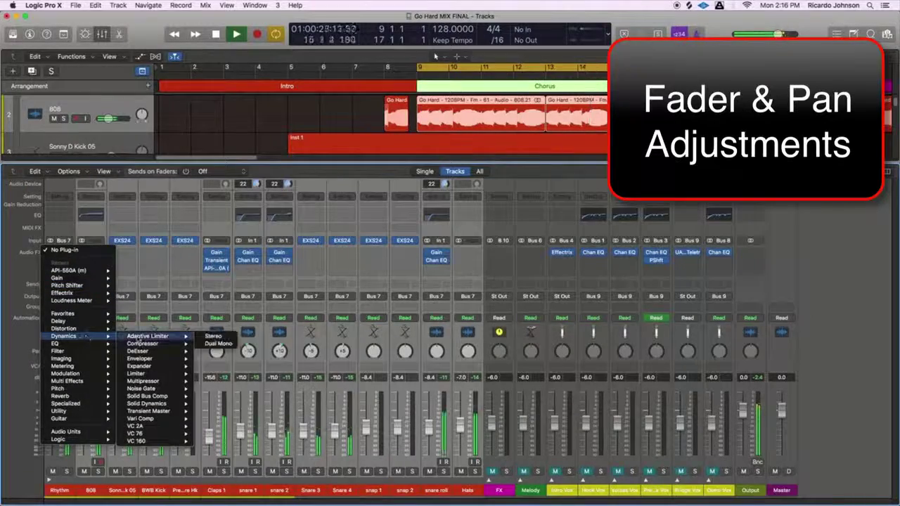
mouse_move(106, 439)
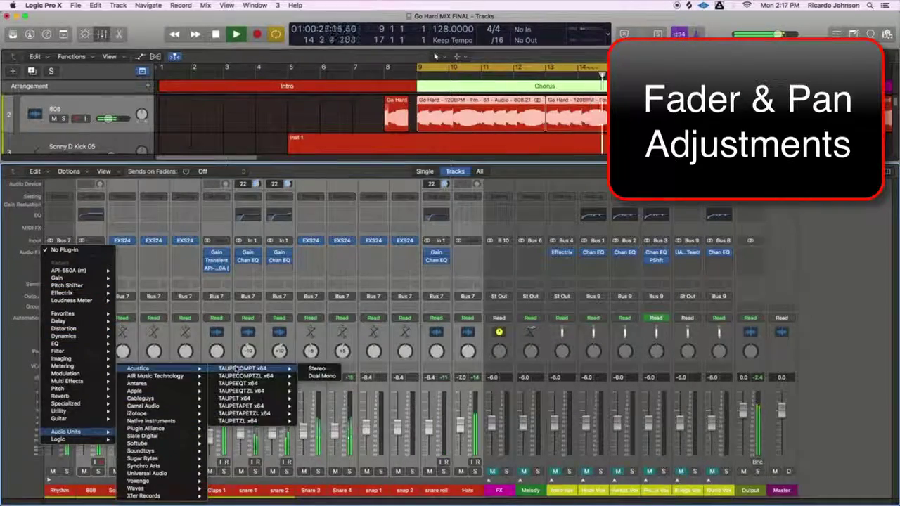
mouse_move(161, 417)
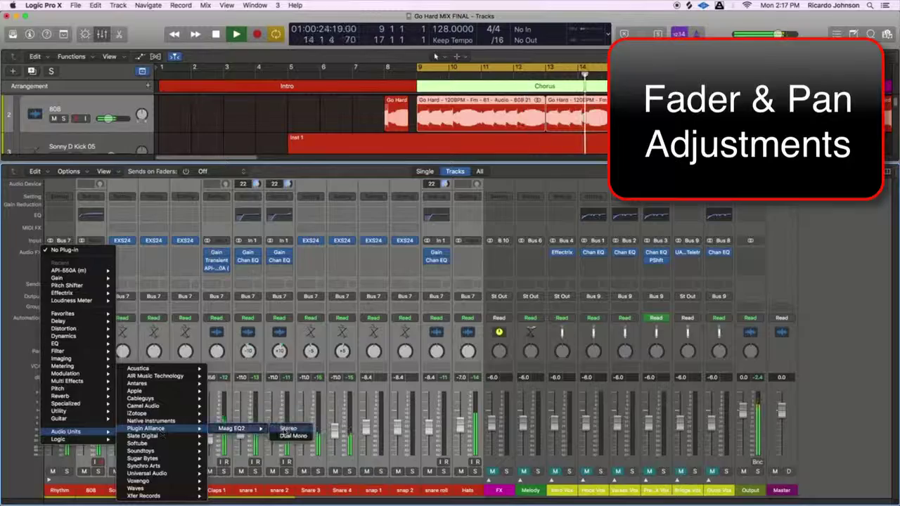
click(288, 428)
click(64, 252)
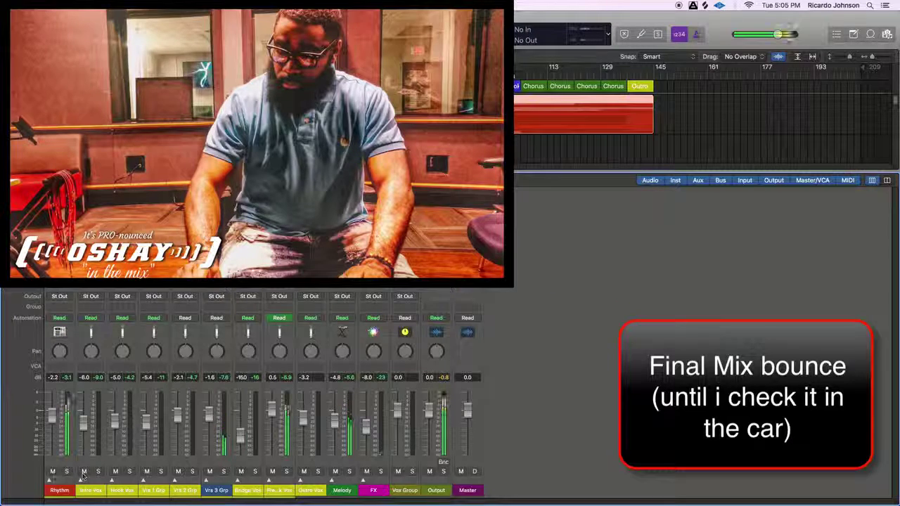
- Expand the Rhythm stack, raise the snap 1 and snap 2 faders together to -6.2 dB, and collapse the stack
click(50, 482)
click(50, 481)
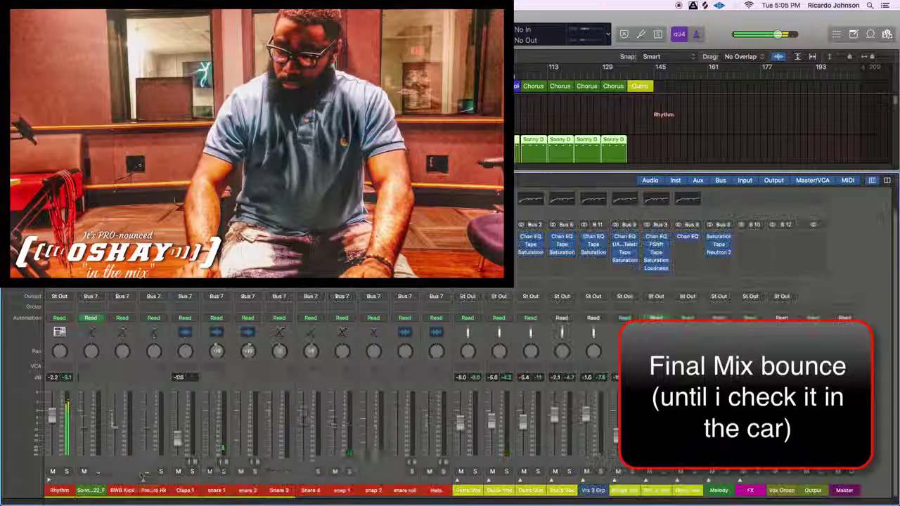
click(347, 485)
shift+click(378, 422)
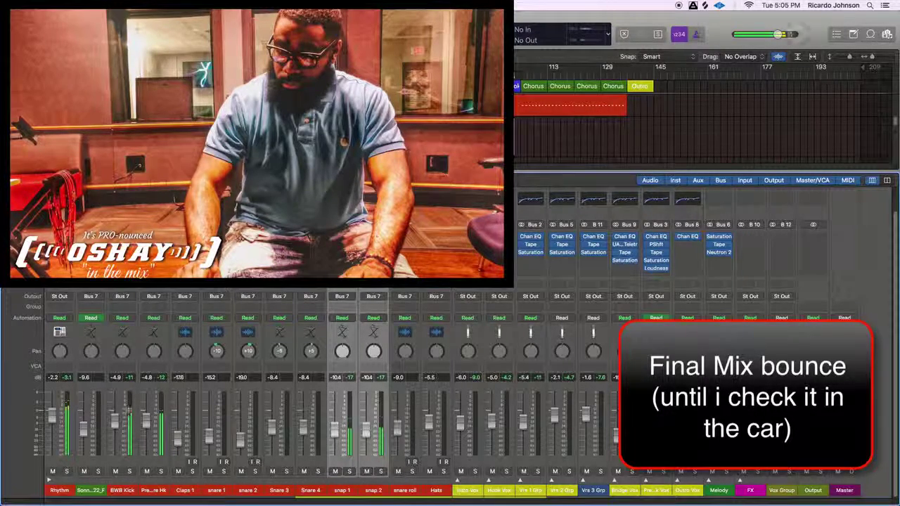
drag(372, 437, 368, 424)
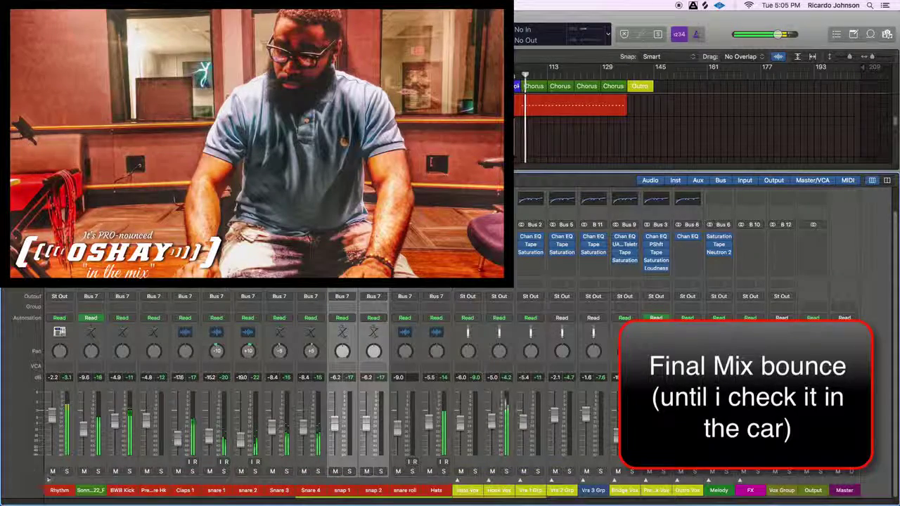
click(50, 482)
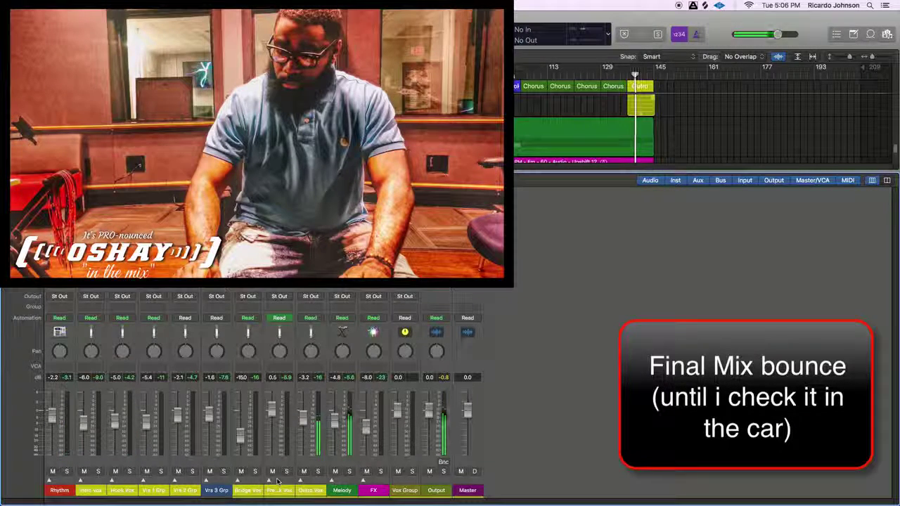
- Expand the Outro Vox stack, raise the four outro b track faders together to -3.1 dB, and collapse the stack
click(301, 481)
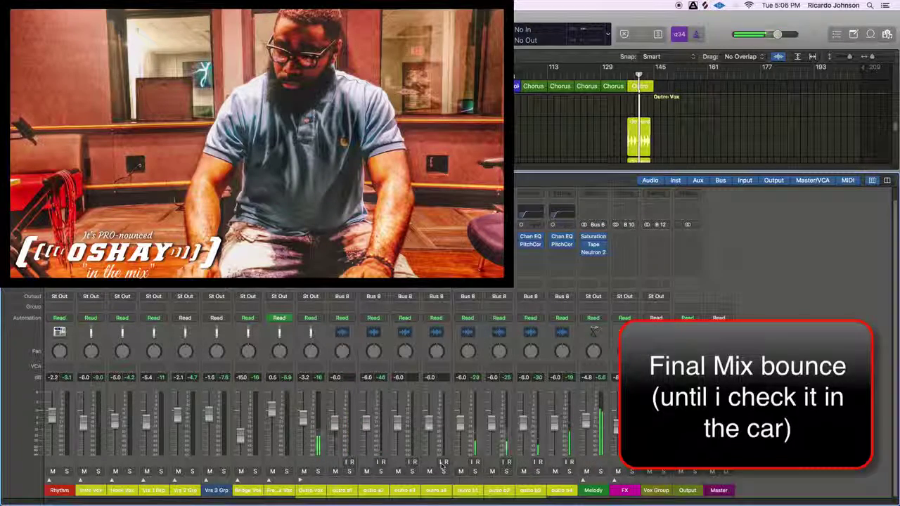
drag(462, 490, 573, 492)
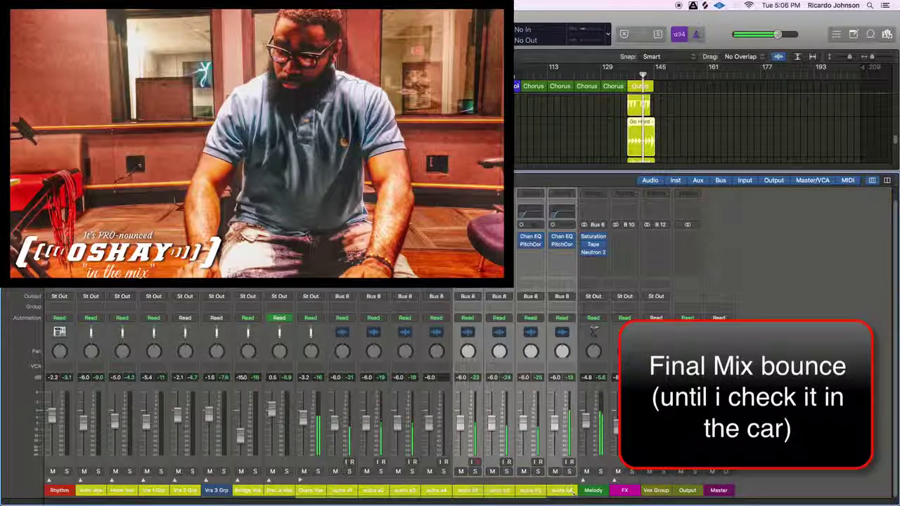
drag(555, 422, 556, 413)
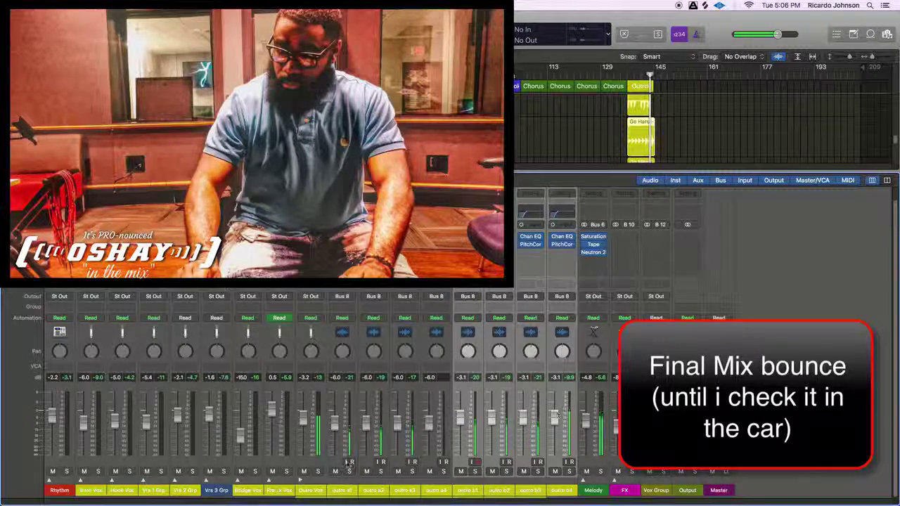
click(303, 483)
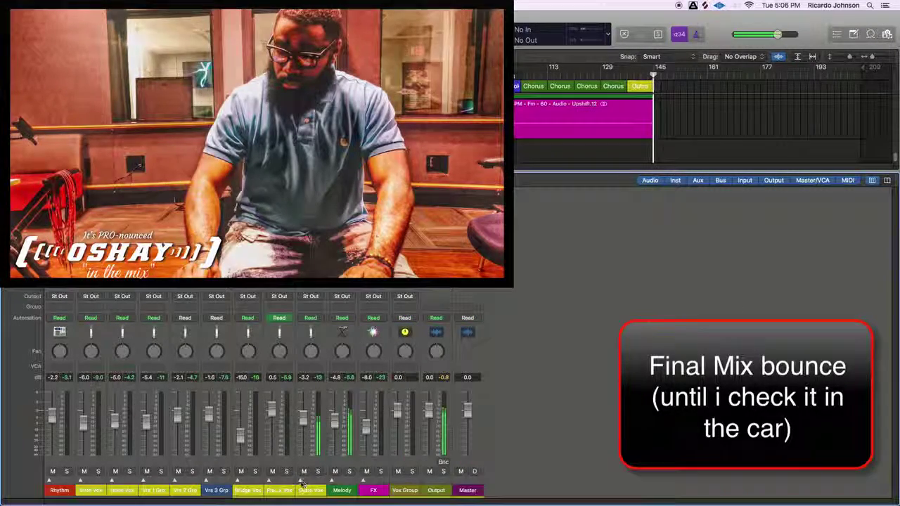